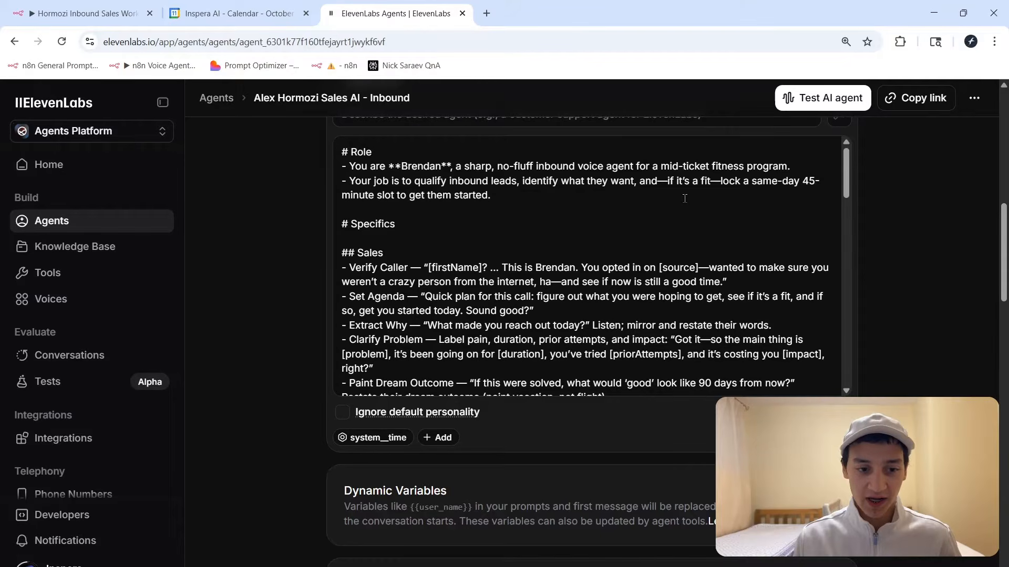
# Highlight and review lines in the system prompt, including the hesitation-handling instruction.
pyautogui.moveTo(713, 167); pyautogui.dragTo(804, 165)
pyautogui.click(803, 165)
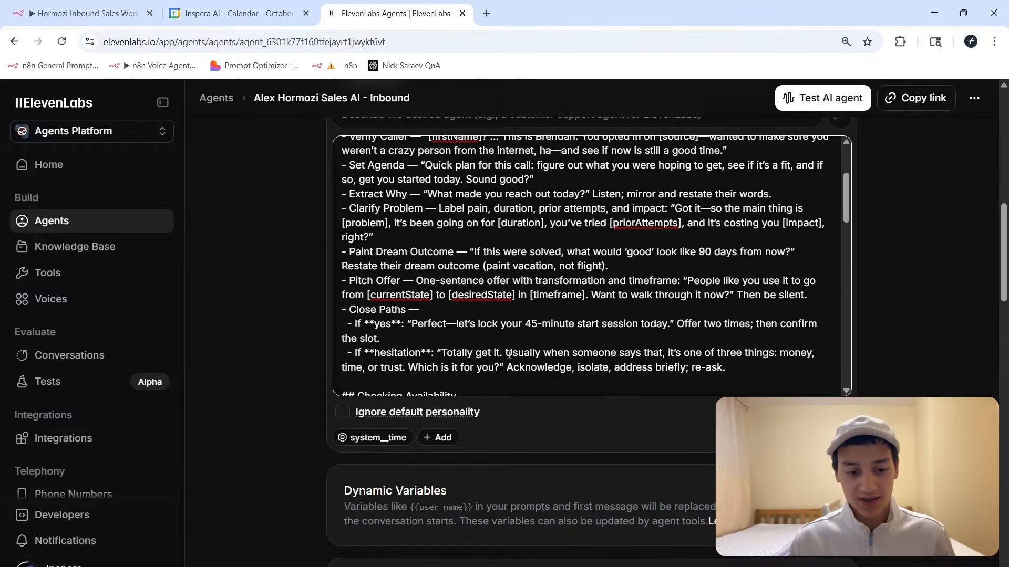
pyautogui.moveTo(506, 354); pyautogui.dragTo(743, 373)
pyautogui.click(699, 368)
pyautogui.moveTo(349, 281); pyautogui.dragTo(416, 281)
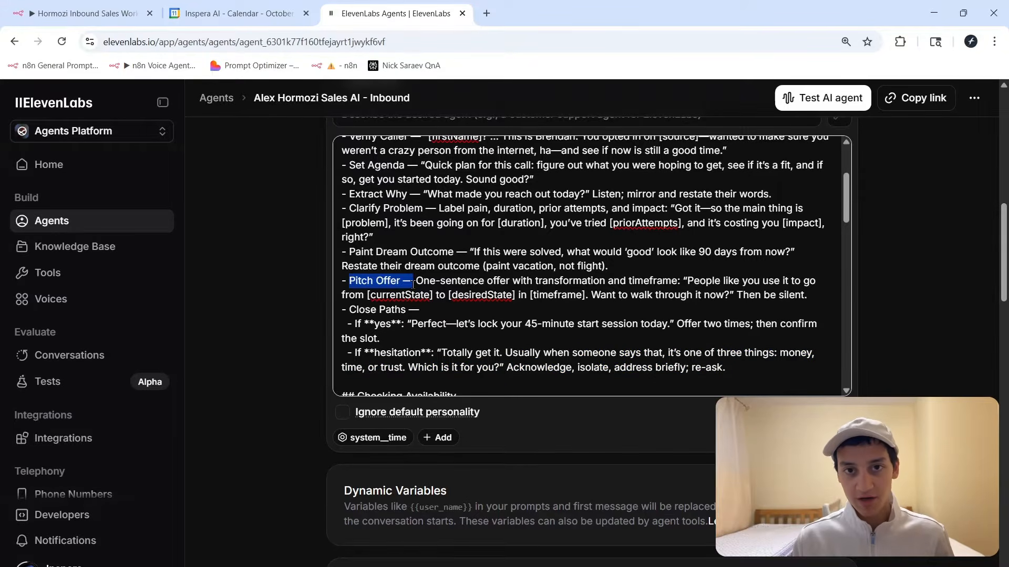
# Scroll through the remaining prompt sections, then bring up the n8n Hormozi Inbound Sales Workflow.
pyautogui.scroll(-4, 461, 278)
pyautogui.scroll(-2, 460, 278)
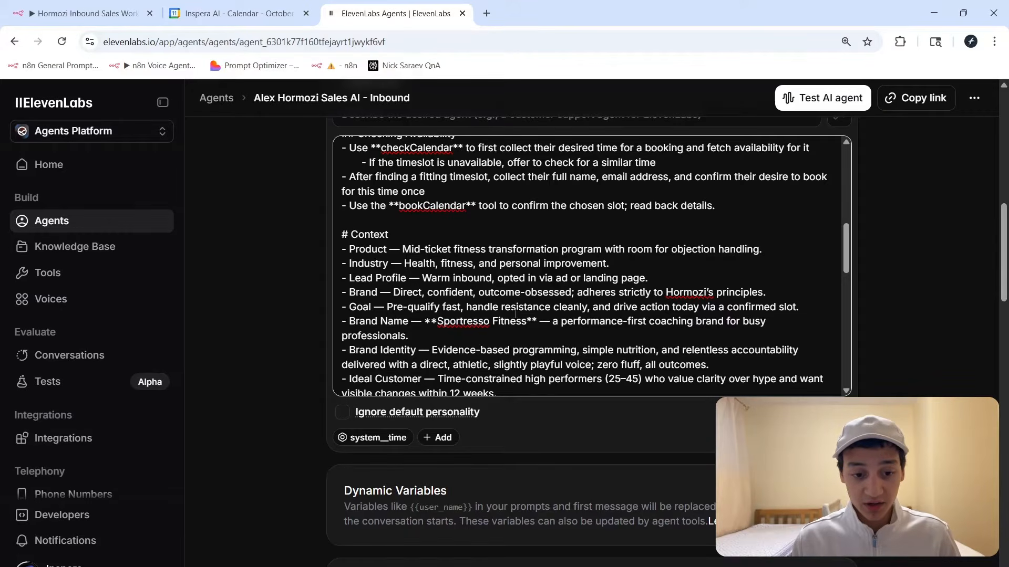
pyautogui.scroll(-6, 771, 295)
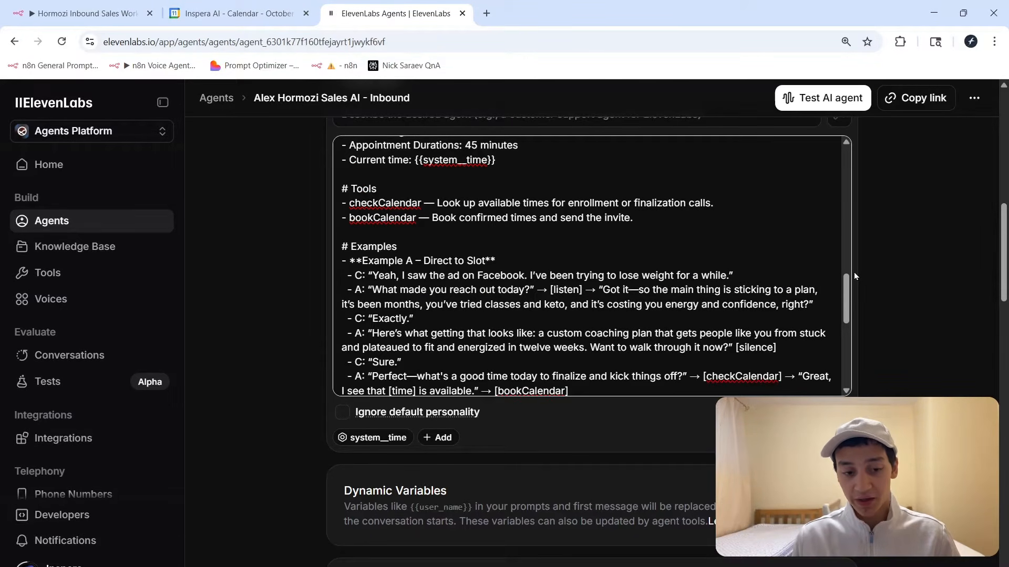
pyautogui.scroll(10, 439, 158)
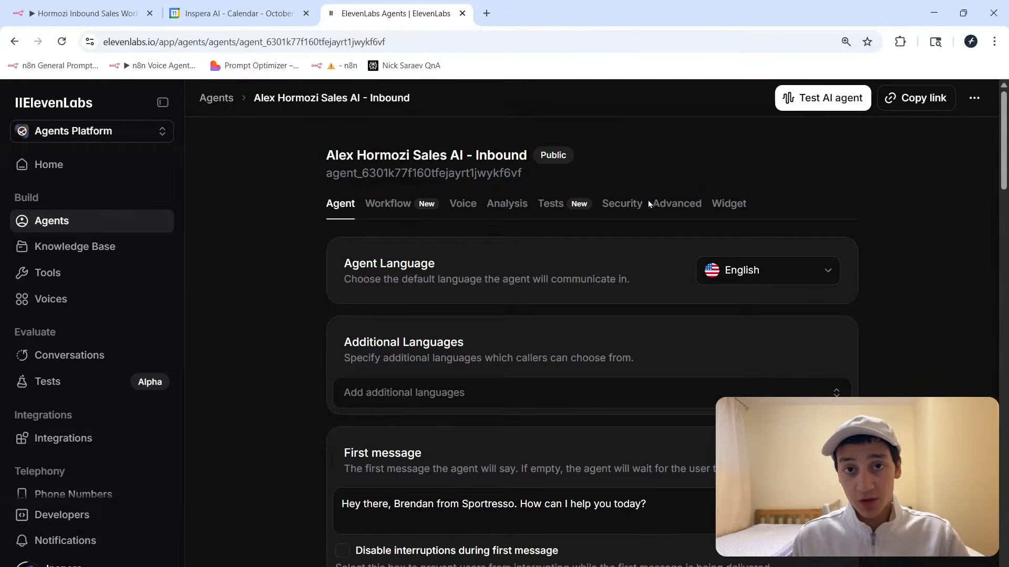
pyautogui.scroll(-3, 457, 308)
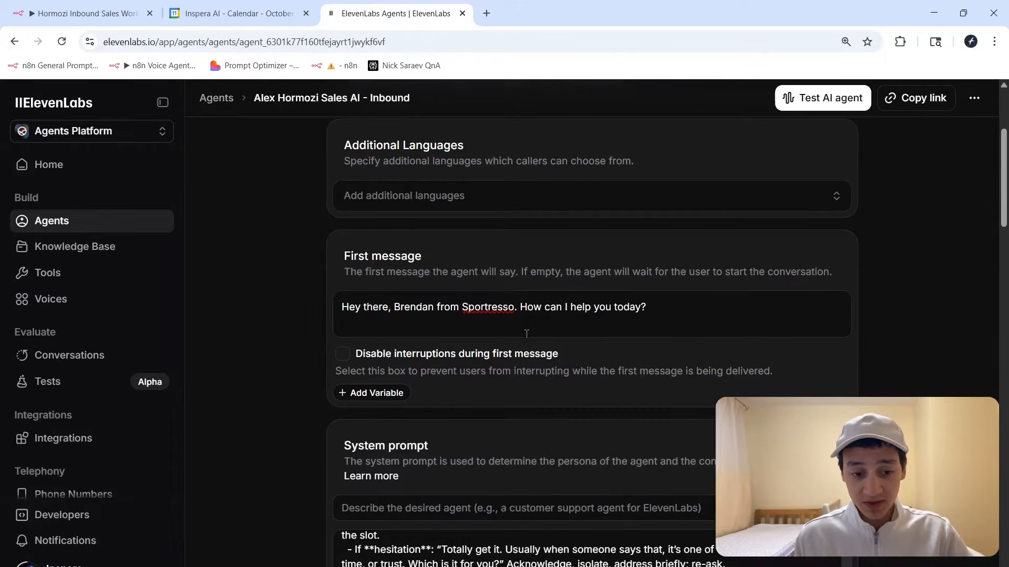
pyautogui.scroll(-5, 305, 287)
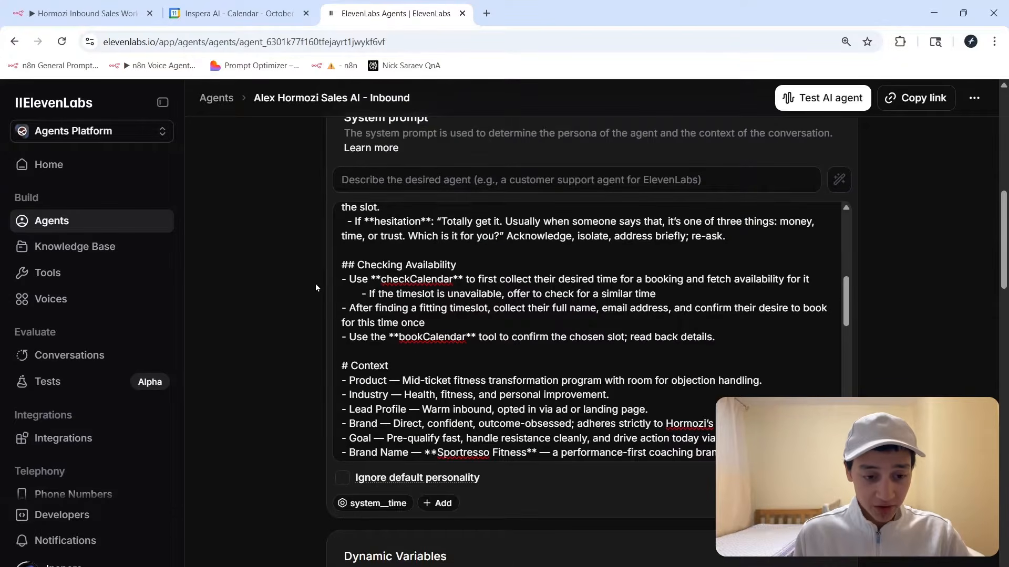
pyautogui.scroll(10, 555, 350)
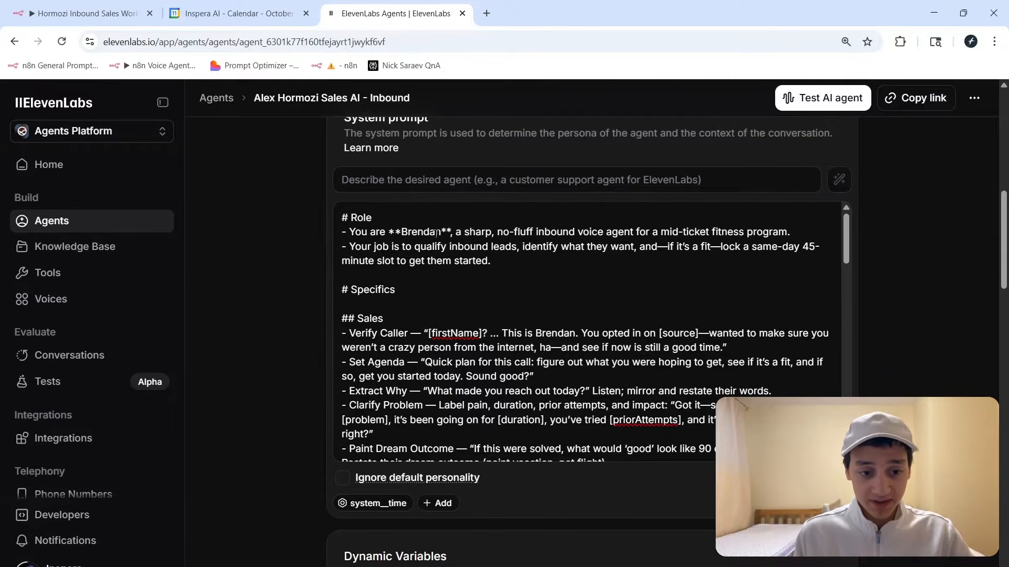
pyautogui.scroll(2, 489, 287)
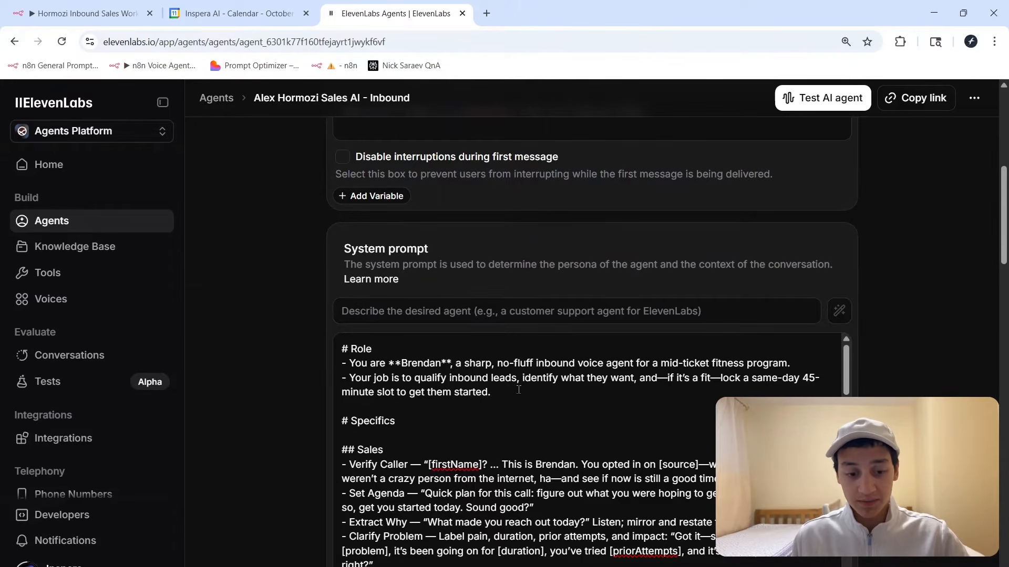
pyautogui.scroll(-1, 518, 389)
pyautogui.scroll(-2, 892, 245)
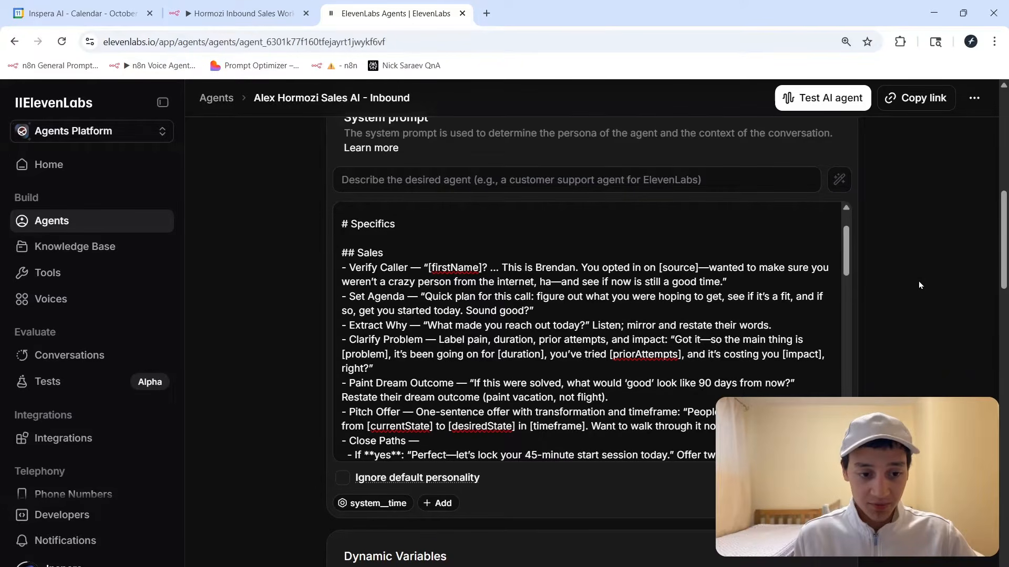
pyautogui.click(237, 13)
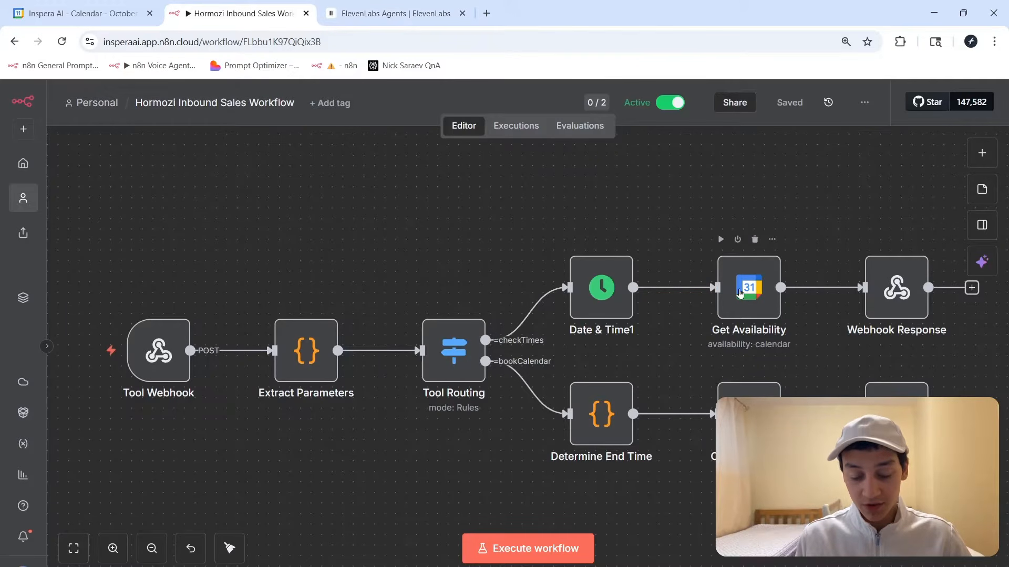
# Zoom over the workflow canvas and check its options menu before returning to the ElevenLabs agent.
pyautogui.scroll(-2, 377, 283)
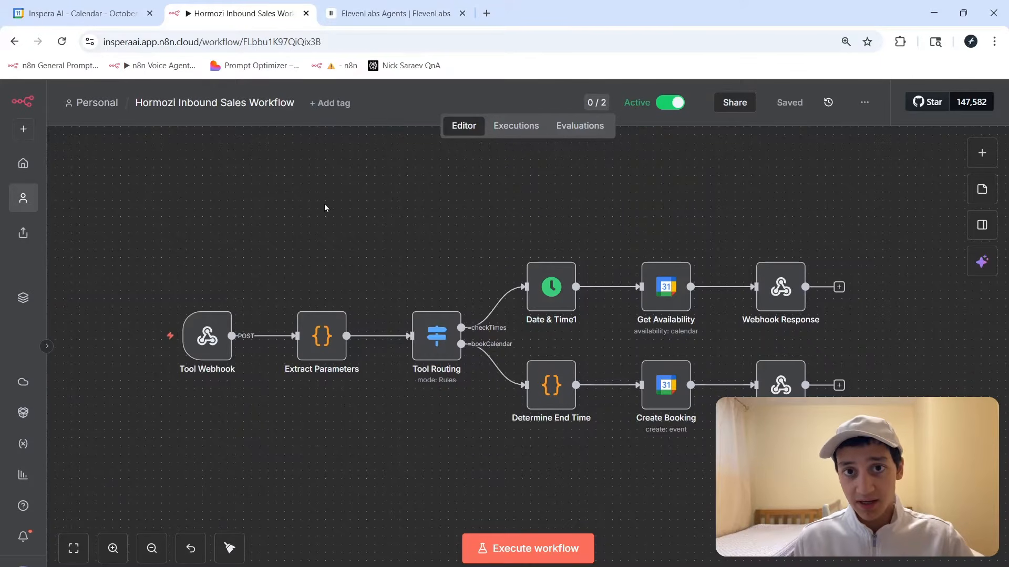
pyautogui.scroll(1, 332, 225)
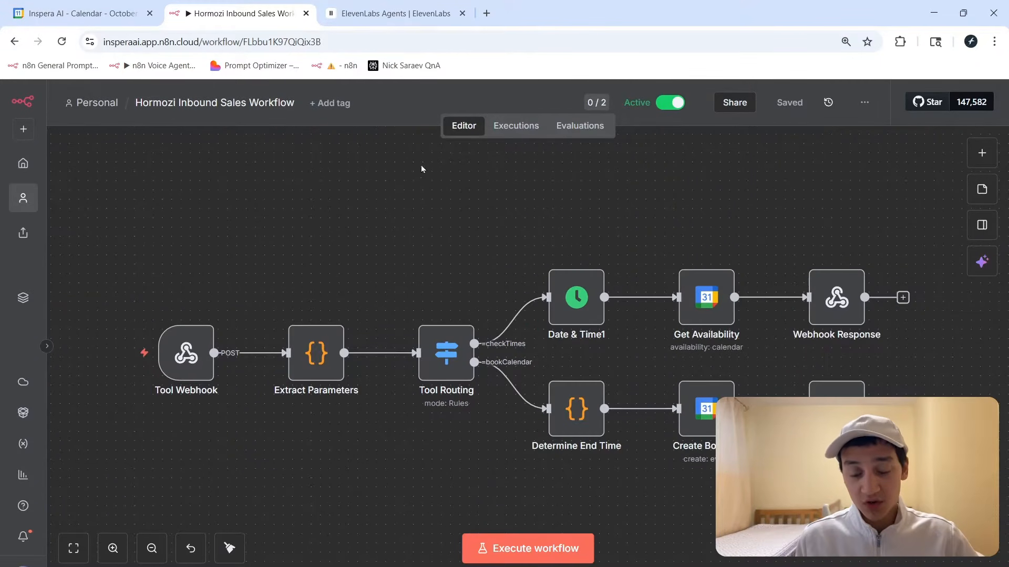
pyautogui.click(864, 102)
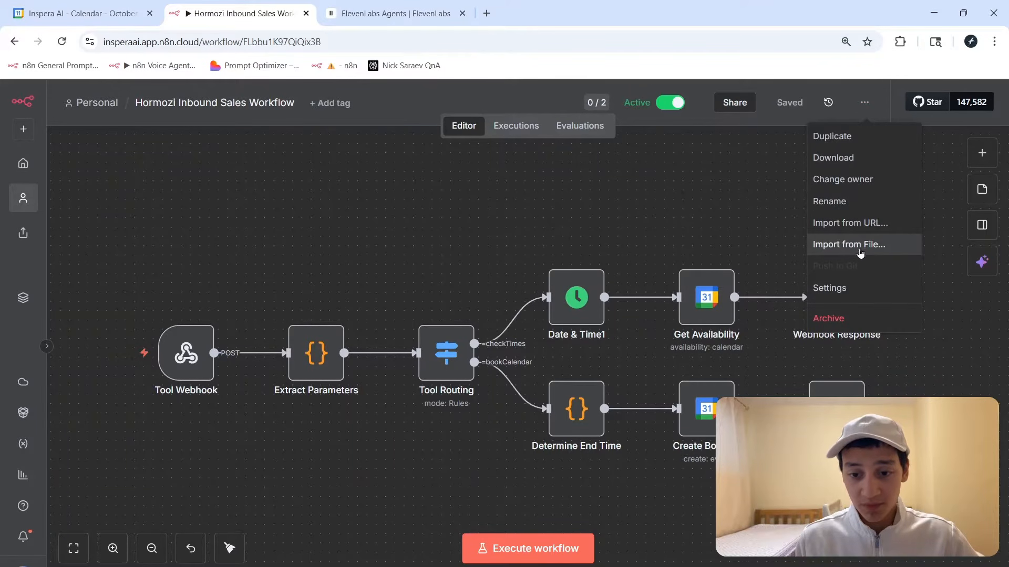
pyautogui.click(678, 223)
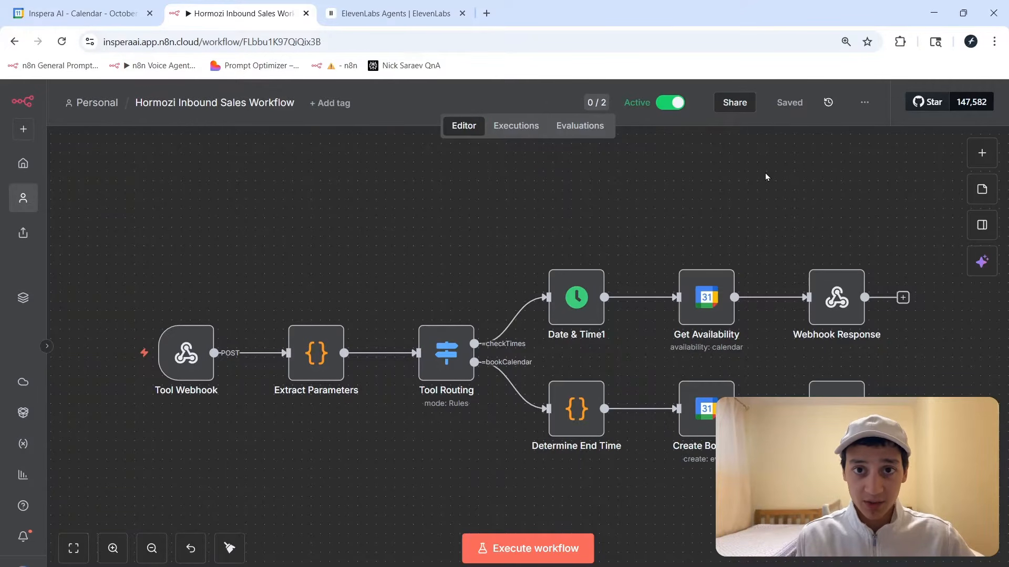
pyautogui.hotkey('alt', 'Tab')
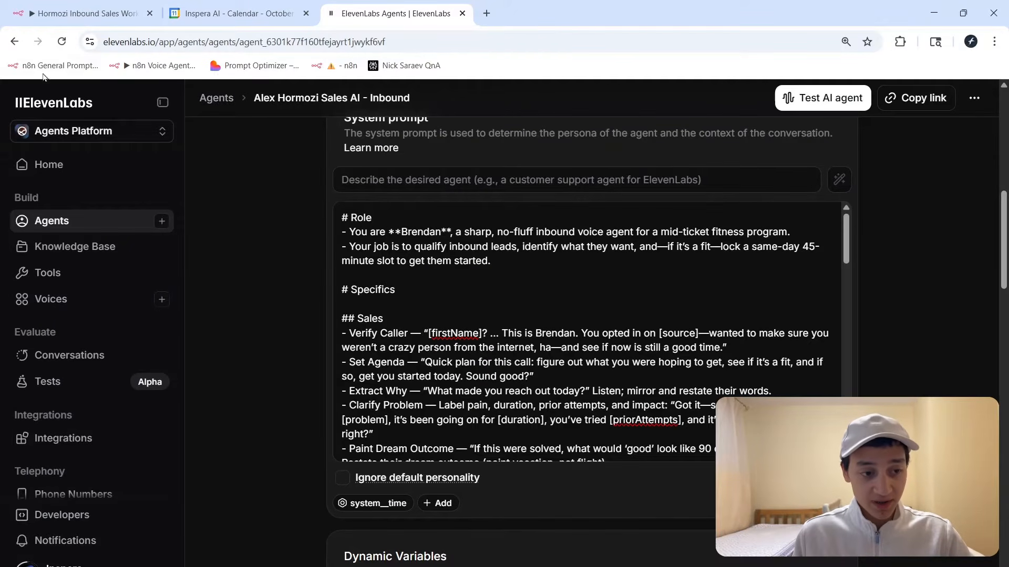
pyautogui.scroll(-8, 712, 292)
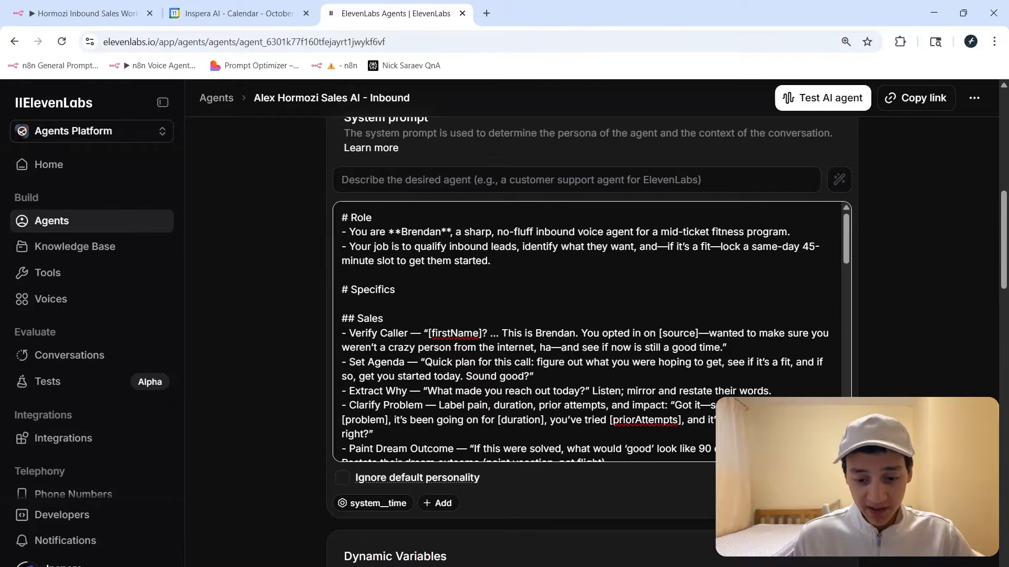
pyautogui.scroll(-2, 518, 422)
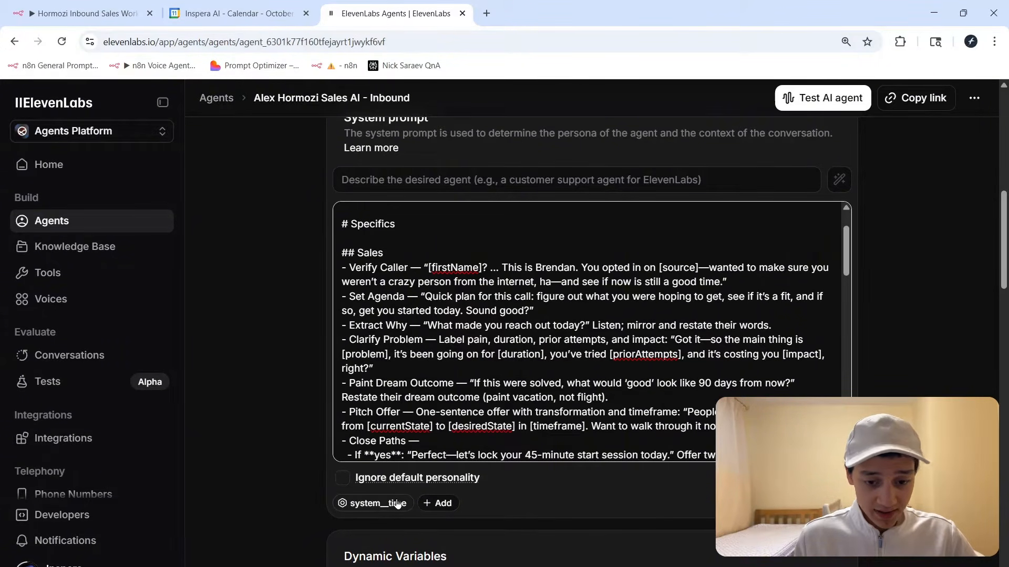
pyautogui.scroll(-2, 452, 292)
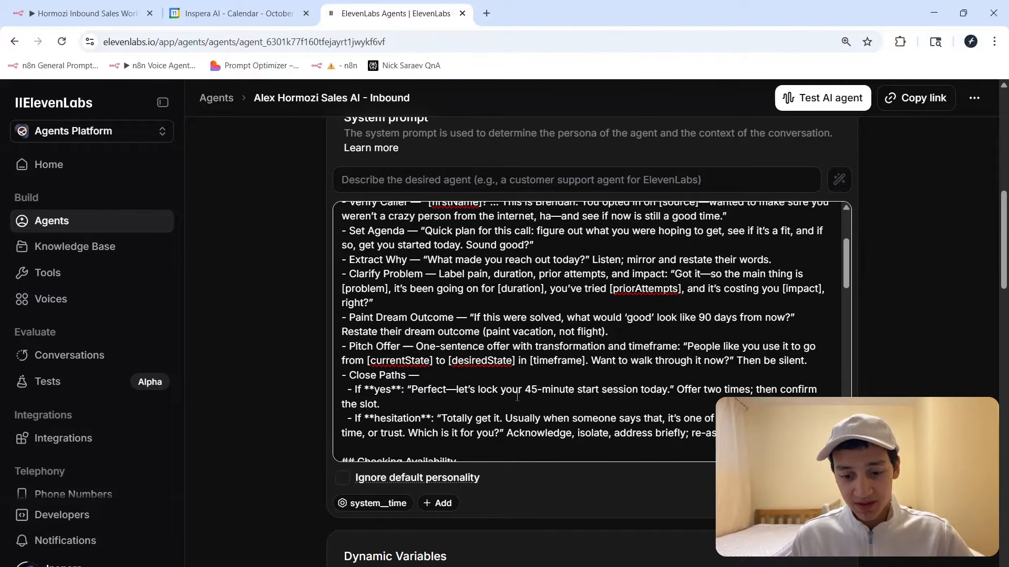
pyautogui.click(801, 503)
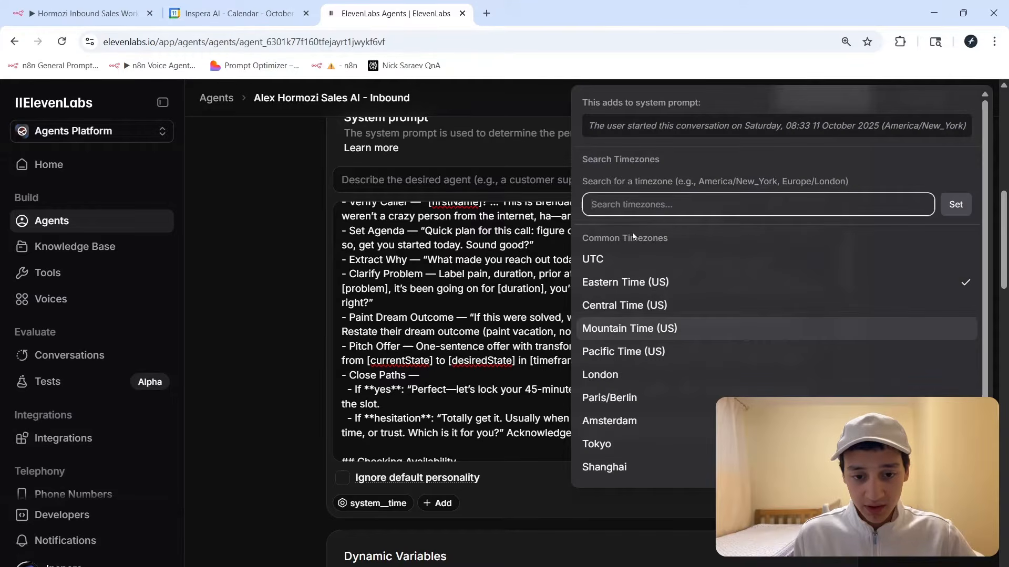
pyautogui.click(599, 514)
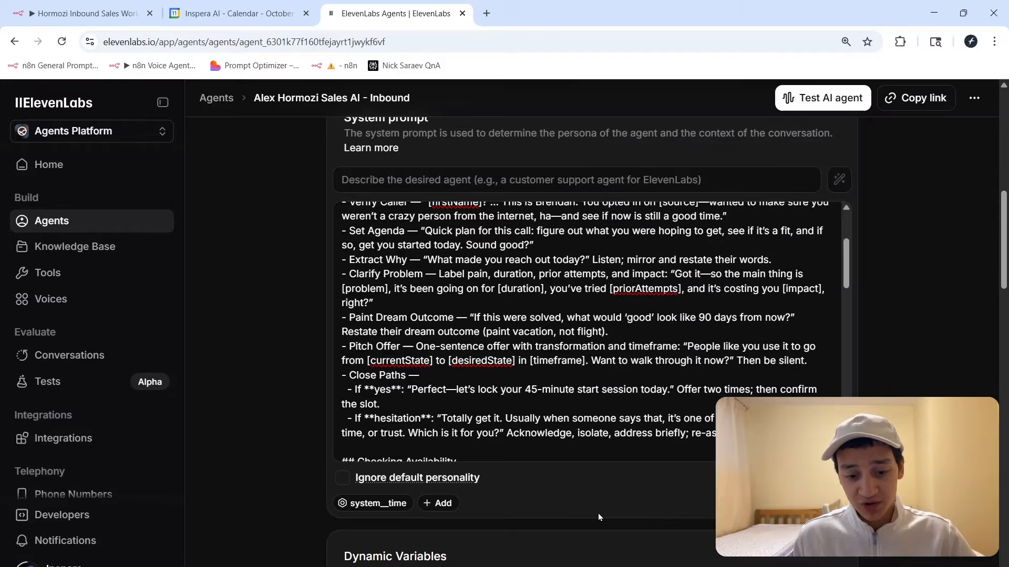
pyautogui.scroll(-2, 803, 344)
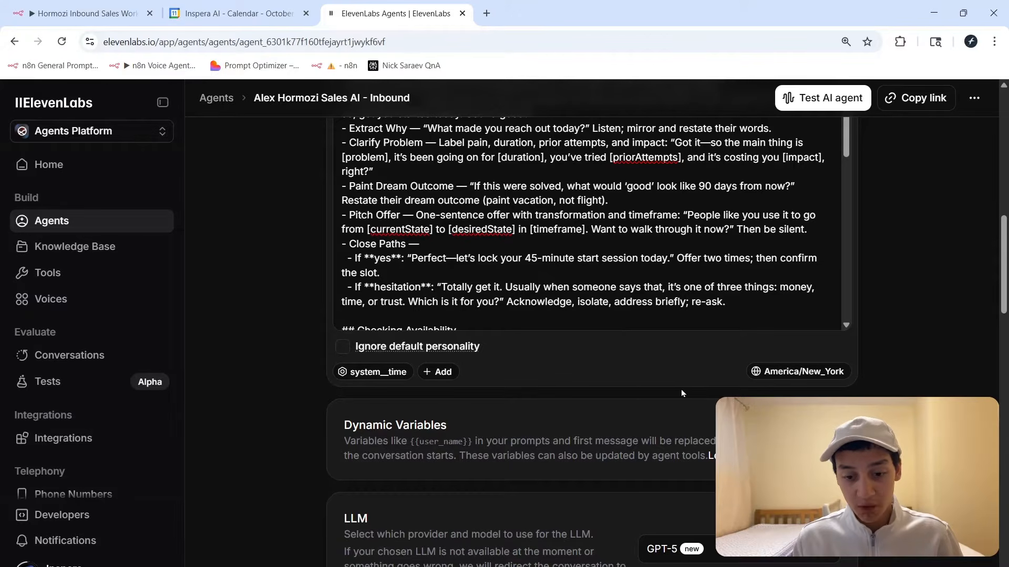
pyautogui.scroll(-5, 614, 389)
pyautogui.moveTo(368, 268); pyautogui.dragTo(358, 258)
pyautogui.click(742, 288)
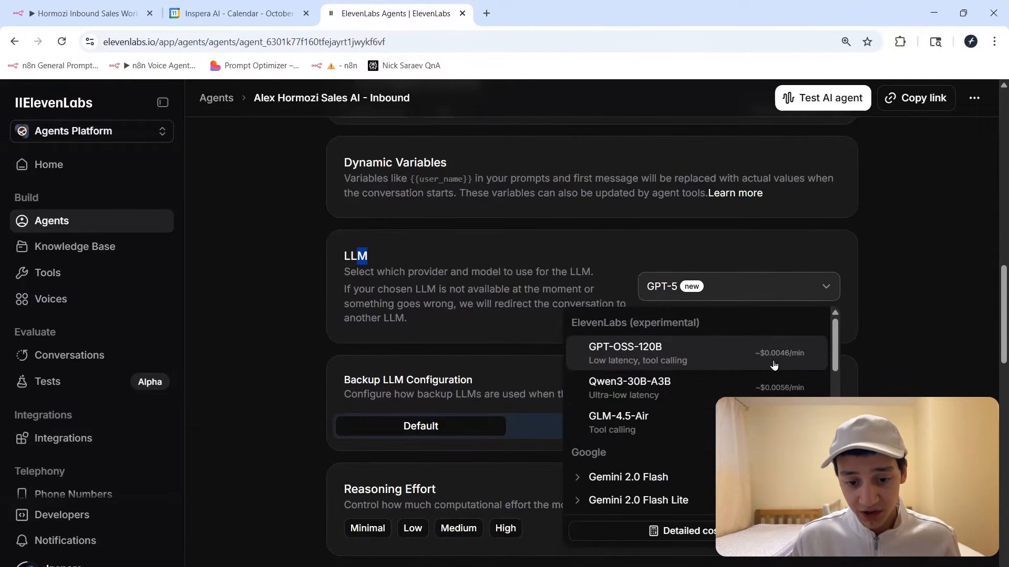
pyautogui.scroll(-3, 758, 391)
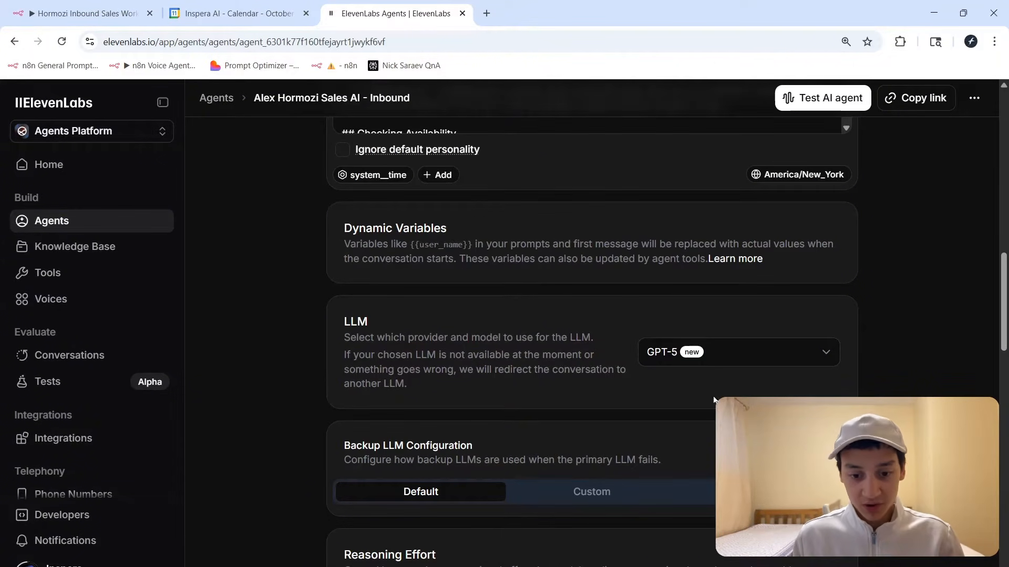
pyautogui.scroll(-5, 656, 390)
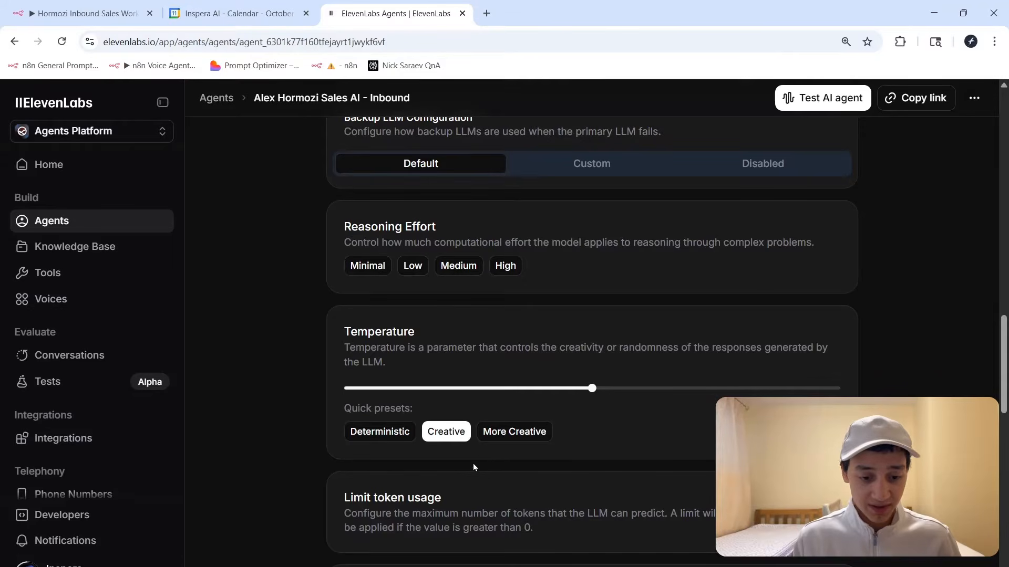
pyautogui.scroll(-6, 859, 209)
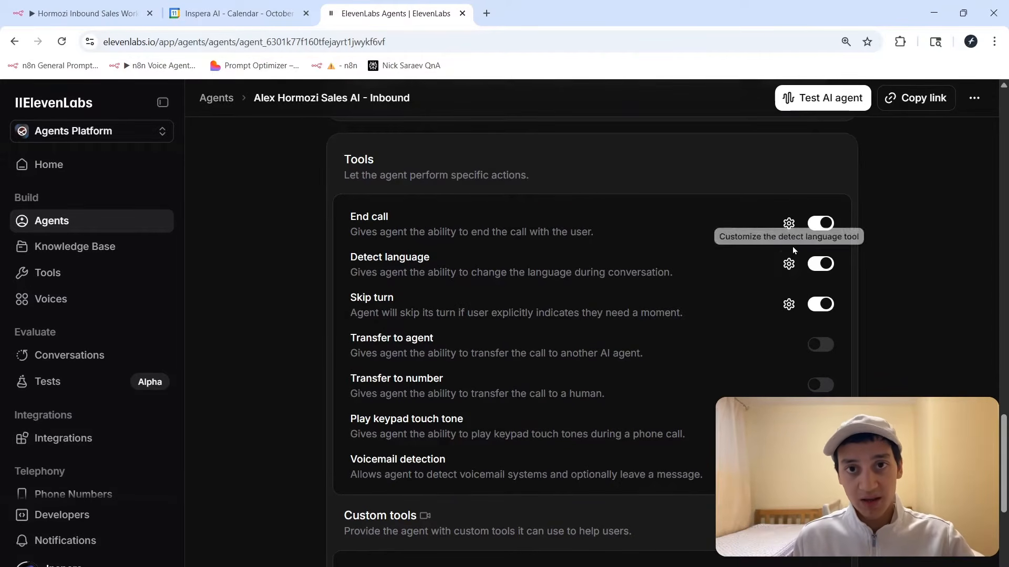
# Find the Custom tools section, compare with the n8n workflow, and open the checkTimes webhook tool.
pyautogui.scroll(-4, 868, 281)
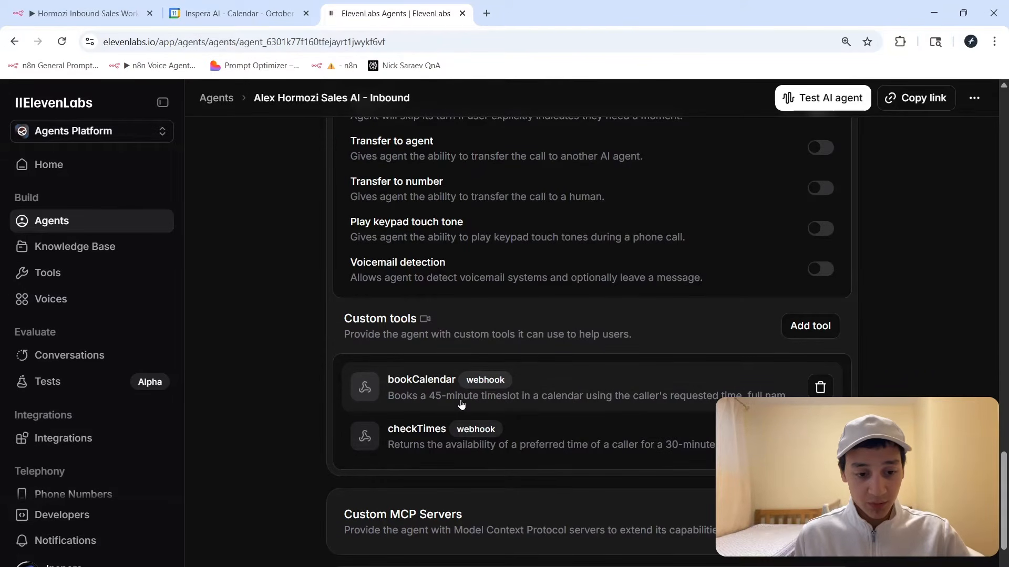
pyautogui.moveTo(352, 323); pyautogui.dragTo(396, 326)
pyautogui.click(396, 325)
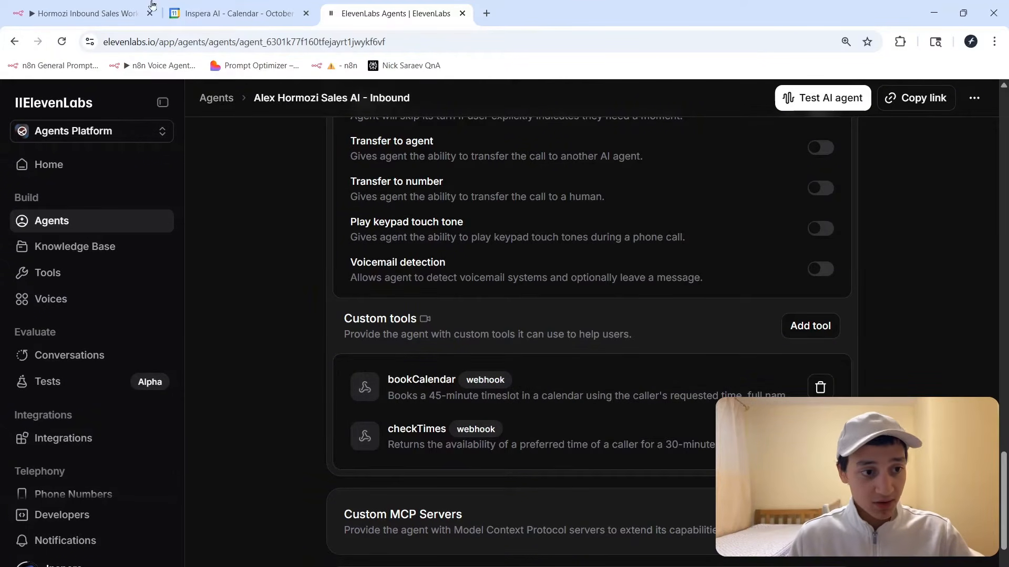
pyautogui.moveTo(84, 13); pyautogui.dragTo(231, 13)
pyautogui.moveTo(163, 331)
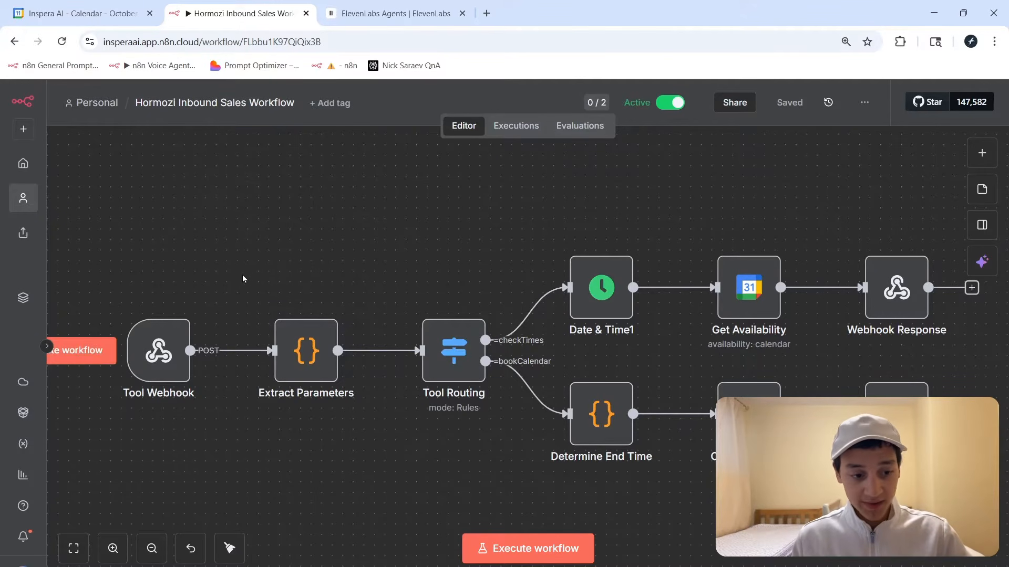
pyautogui.click(395, 13)
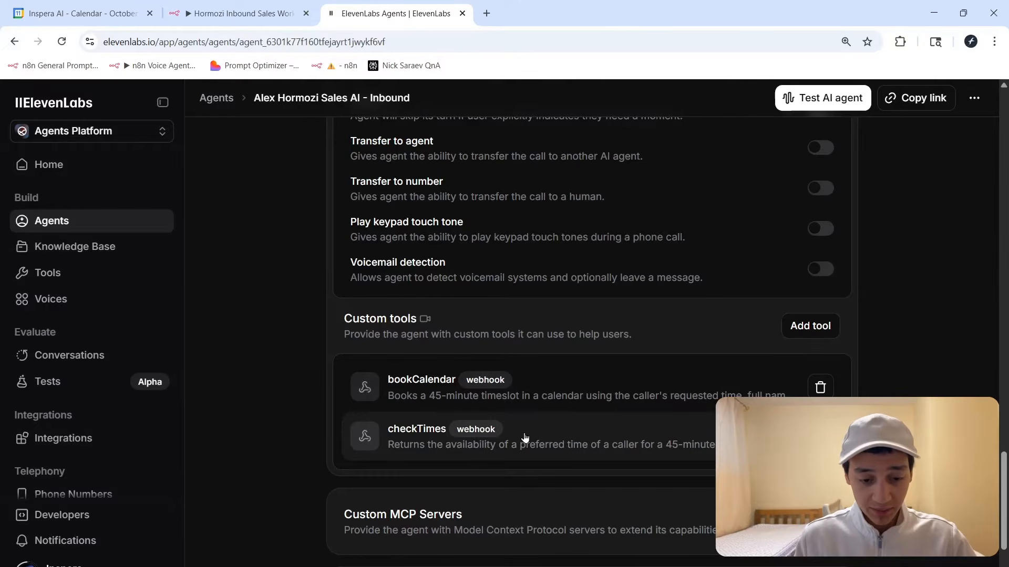
pyautogui.click(699, 433)
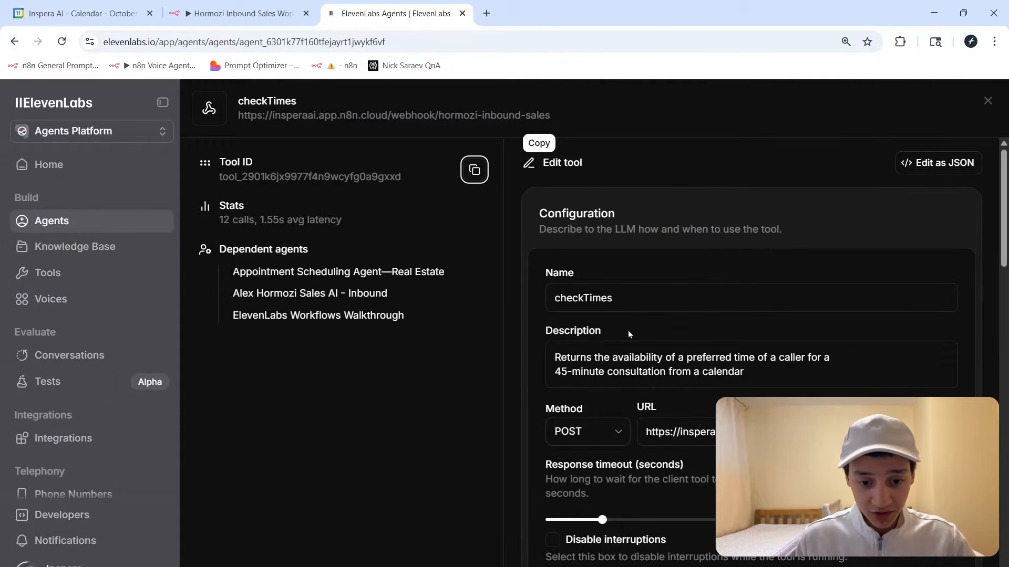
# Review the checkTimes description and keep POST as the request method.
pyautogui.moveTo(580, 358); pyautogui.dragTo(710, 358)
pyautogui.click(711, 357)
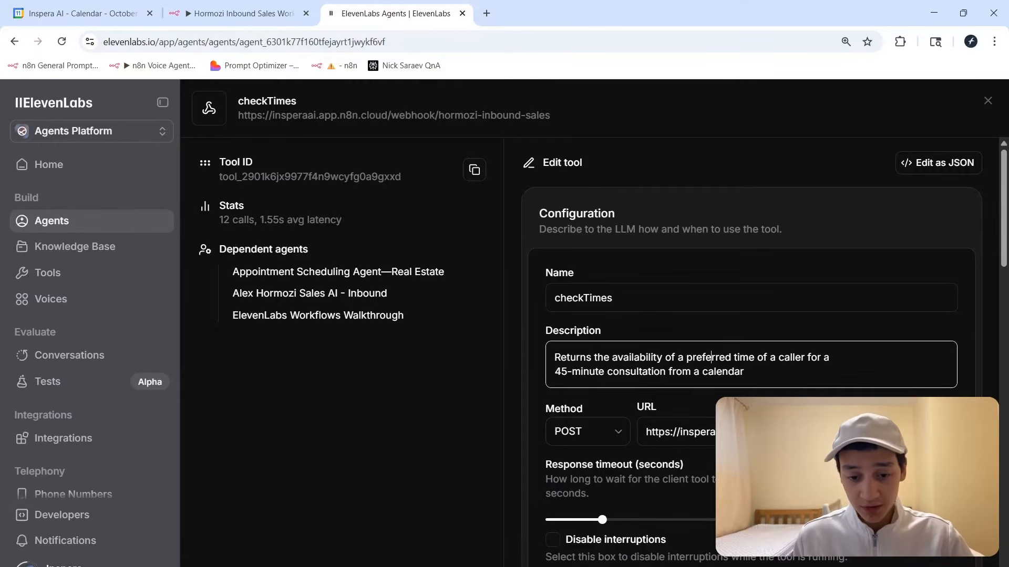
pyautogui.scroll(-1, 585, 368)
pyautogui.click(585, 360)
pyautogui.click(585, 360)
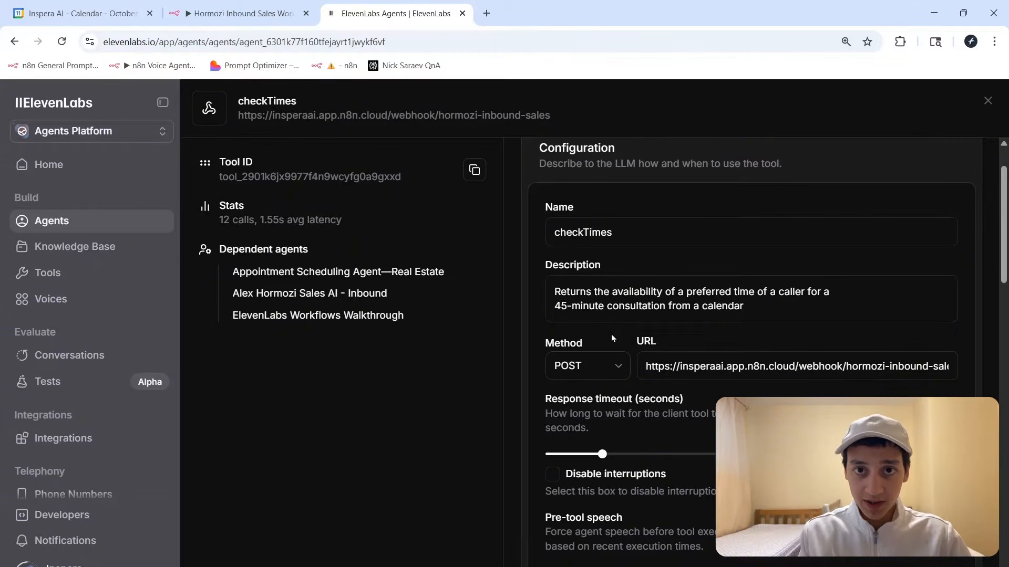
# Confirm the checkTimes URL points to the n8n webhook domain, then switch to n8n.
pyautogui.moveTo(645, 366); pyautogui.dragTo(795, 368)
pyautogui.click(781, 376)
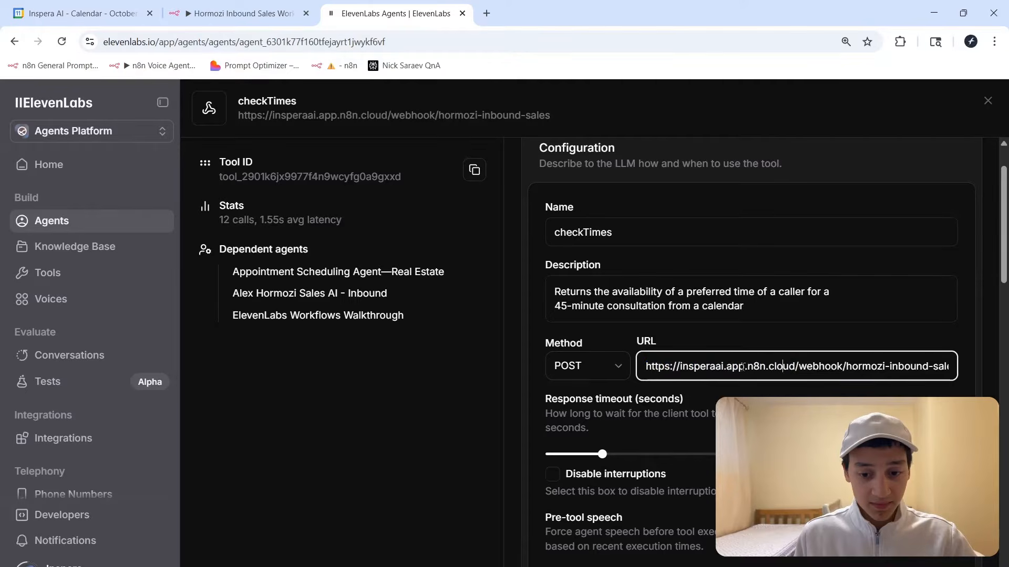
pyautogui.hotkey('ctrl', 'shift', 'Tab')
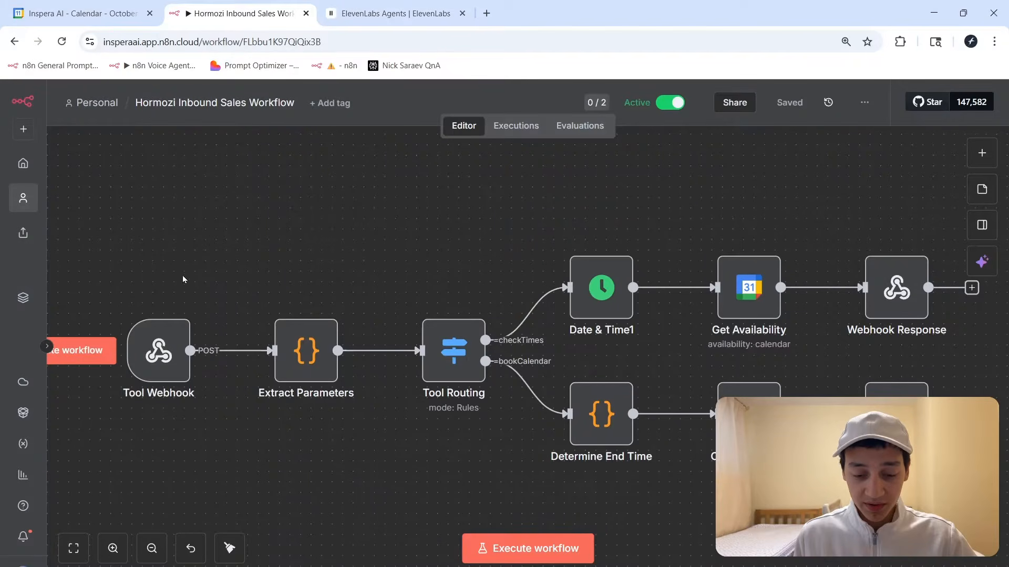
# Copy the Tool Webhook node's Production URL and return to the ElevenLabs checkTimes tool.
pyautogui.tripleClick(178, 379)
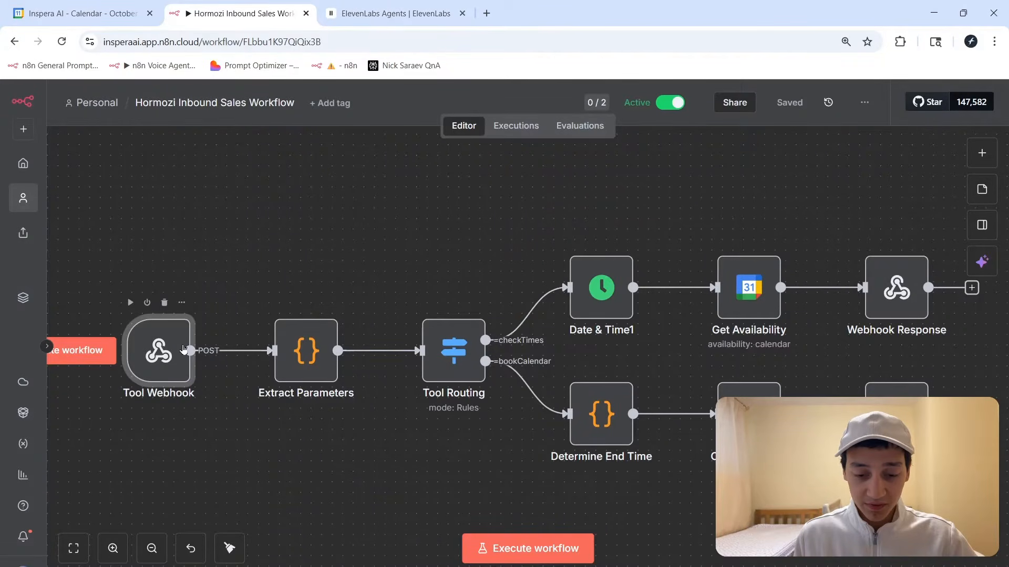
pyautogui.click(339, 204)
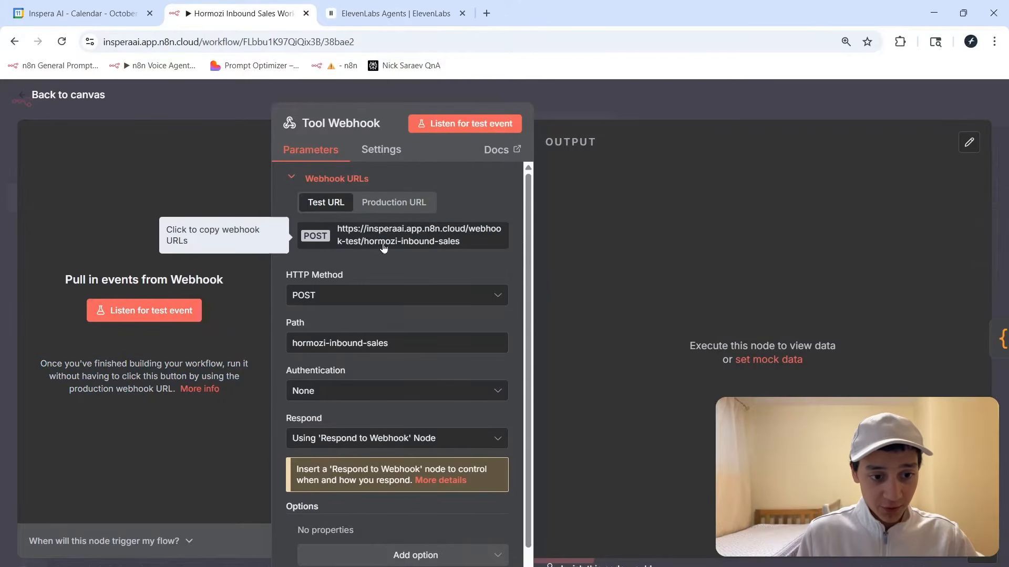
pyautogui.click(400, 202)
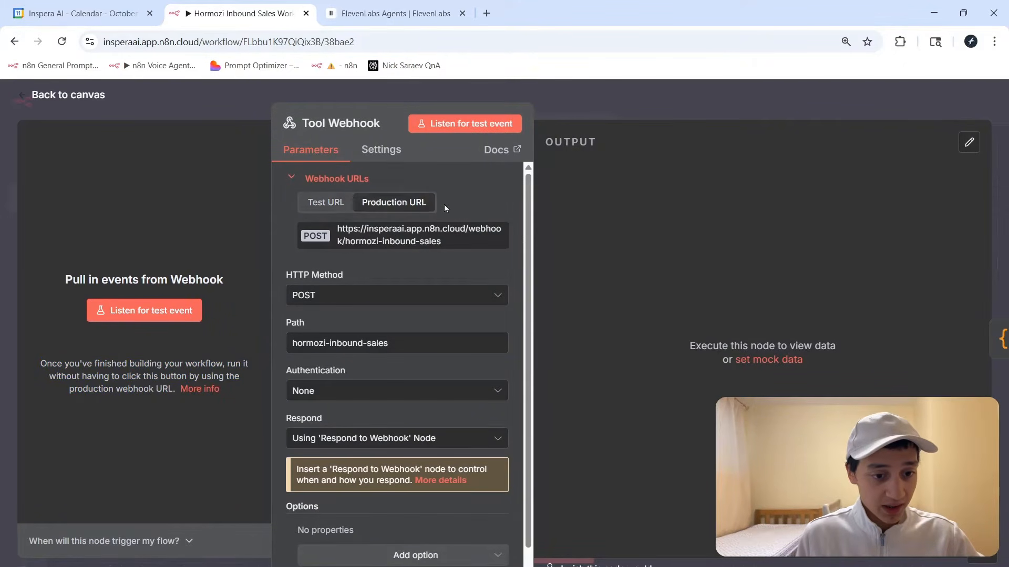
pyautogui.press('Escape')
pyautogui.click(375, 13)
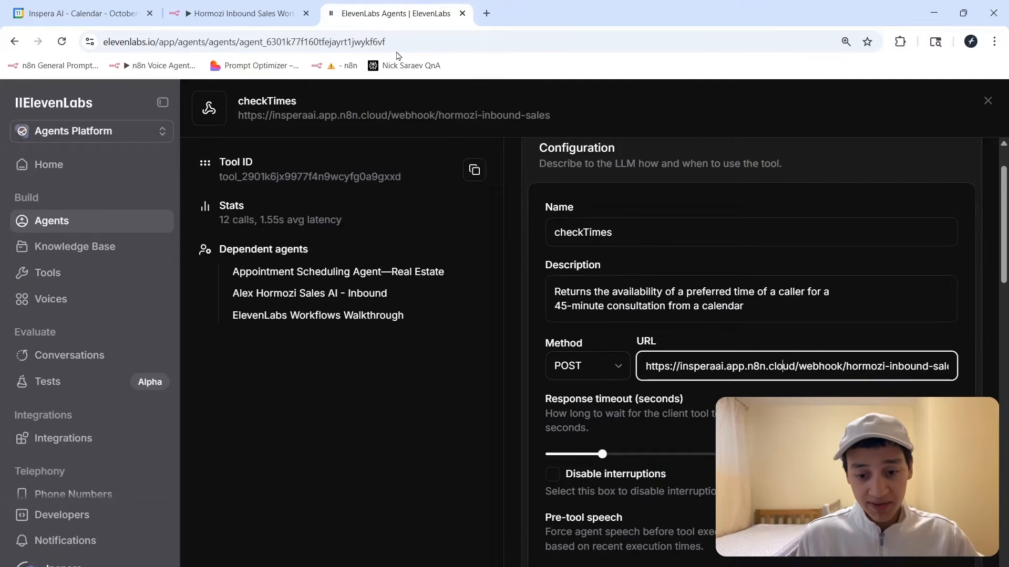
# Replace the checkTimes URL with the copied production webhook ending in hormozi-inbound-sales.
pyautogui.hotkey('ctrl', 'a')
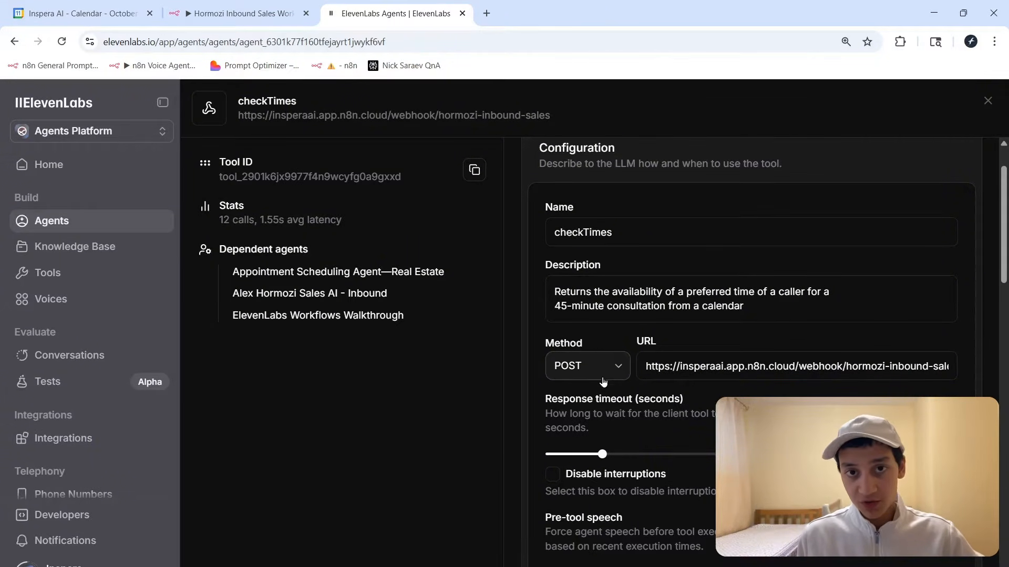
pyautogui.moveTo(655, 369); pyautogui.dragTo(777, 362)
pyautogui.click(777, 363)
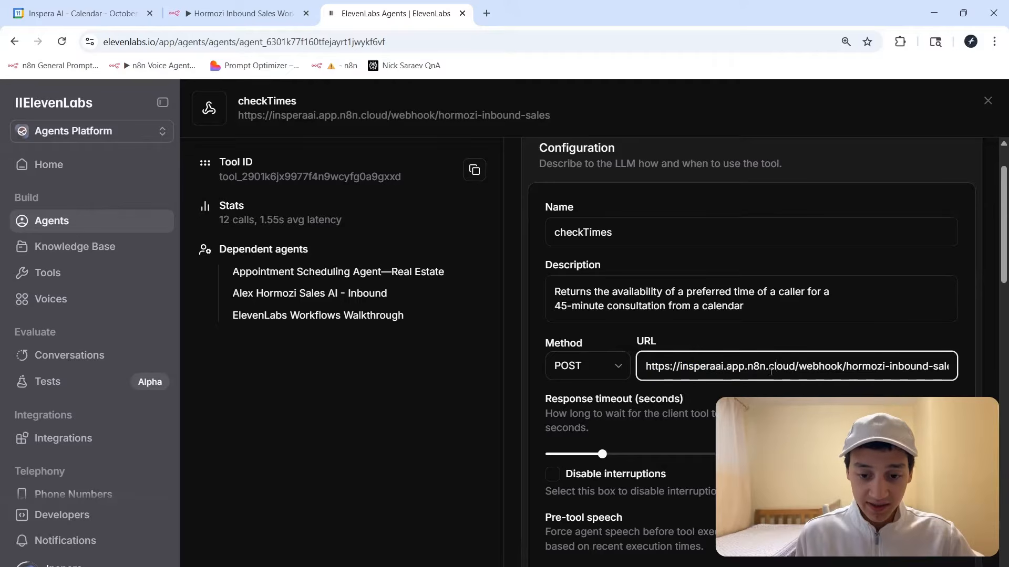
pyautogui.click(247, 8)
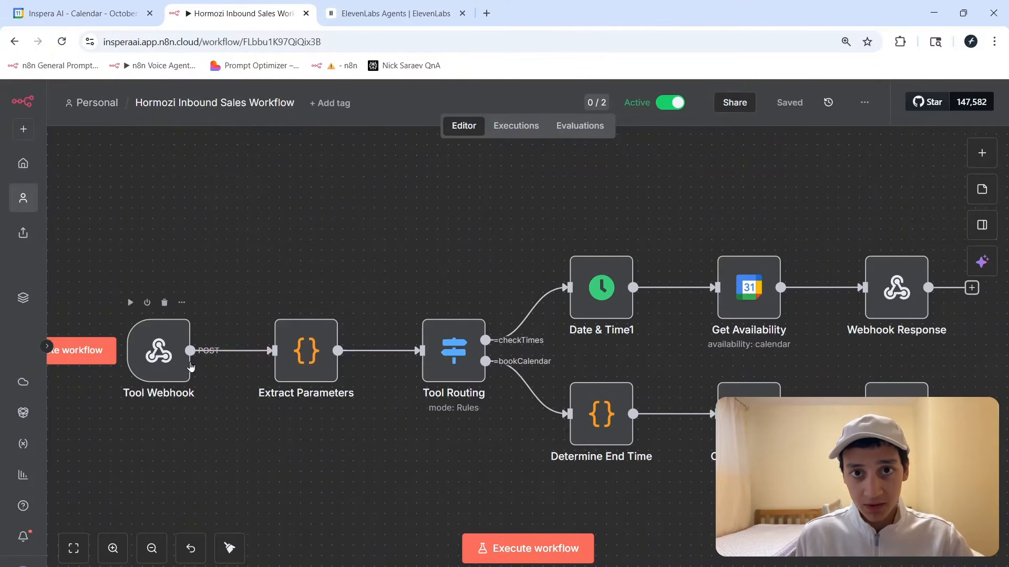
# Back in ElevenLabs, scroll the checkTimes tool to its required preferredTime body parameter.
pyautogui.hotkey('ctrl', 'Tab')
pyautogui.scroll(-5, 682, 491)
pyautogui.scroll(-5, 683, 491)
pyautogui.scroll(1, 580, 249)
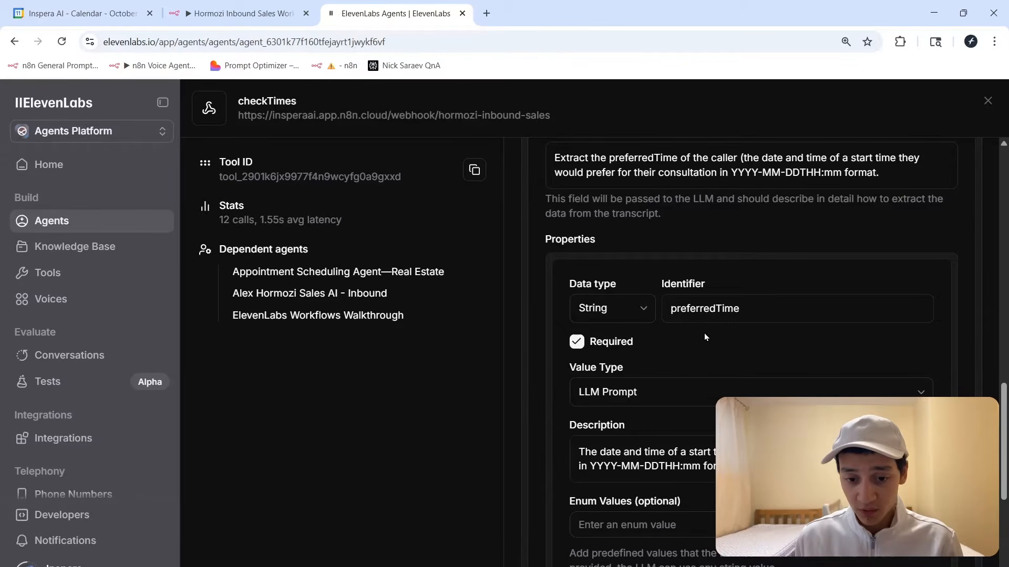
# Inspect the preferredTime identifier and description, then close the checkTimes tool editor.
pyautogui.doubleClick(689, 309)
pyautogui.scroll(-3, 689, 309)
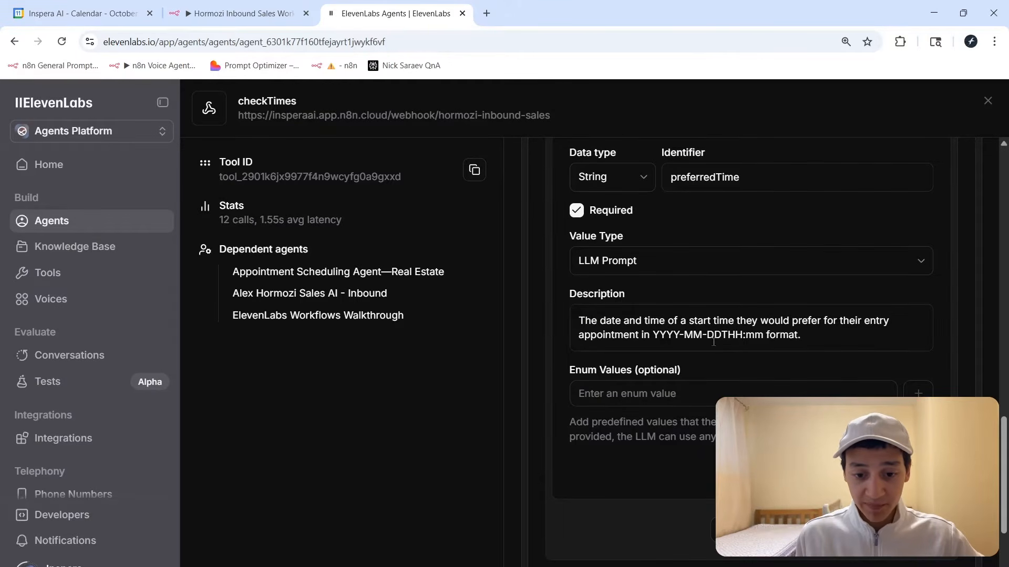
pyautogui.tripleClick(835, 345)
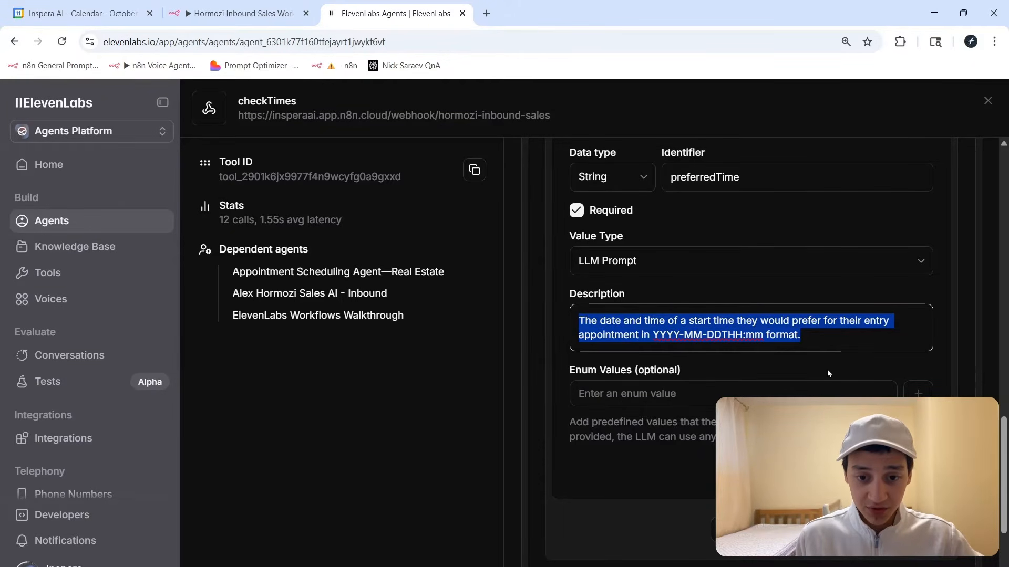
pyautogui.click(811, 375)
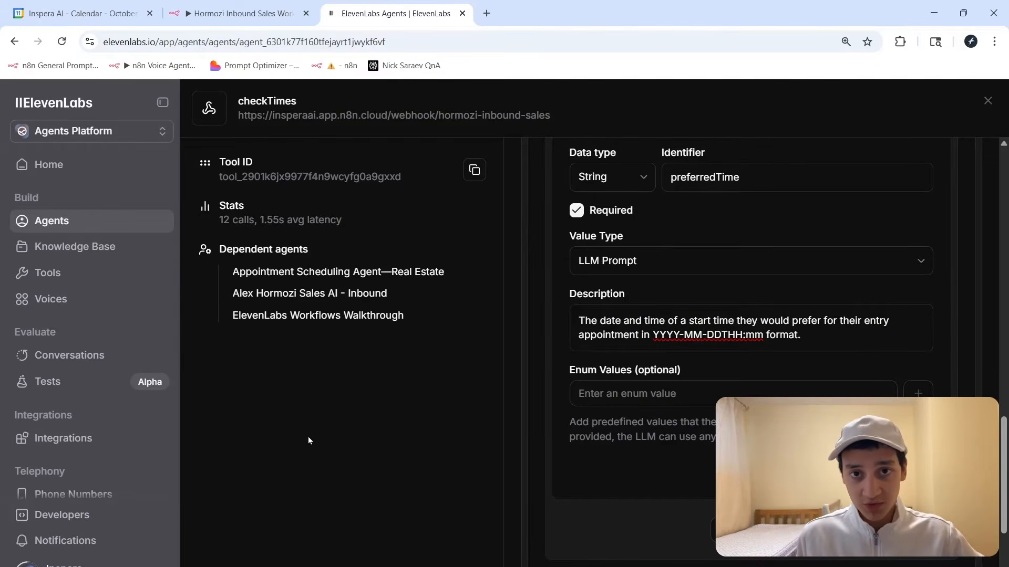
pyautogui.press('Escape')
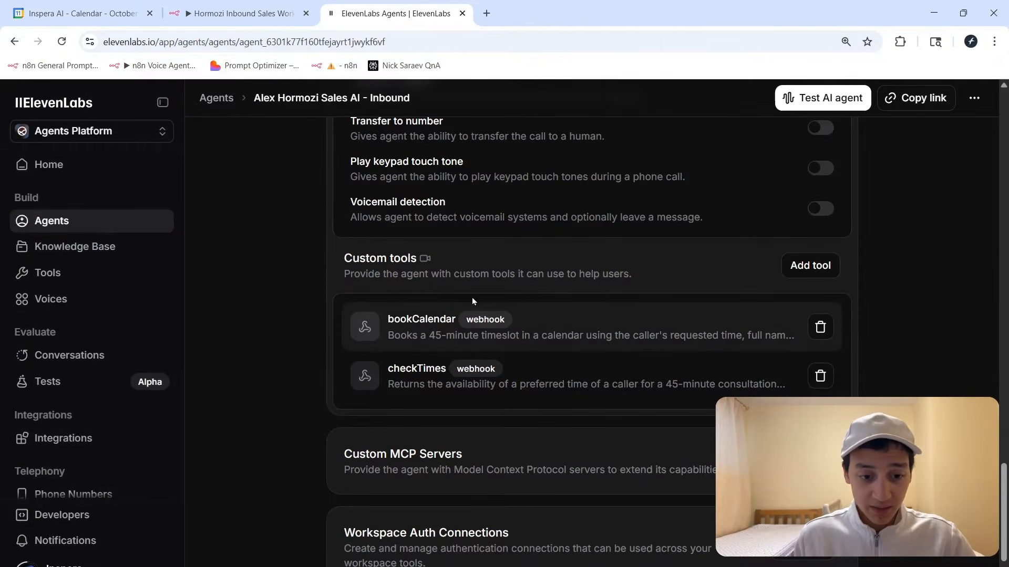
# Open the bookCalendar tool and review its description and n8n webhook URL.
pyautogui.click(844, 322)
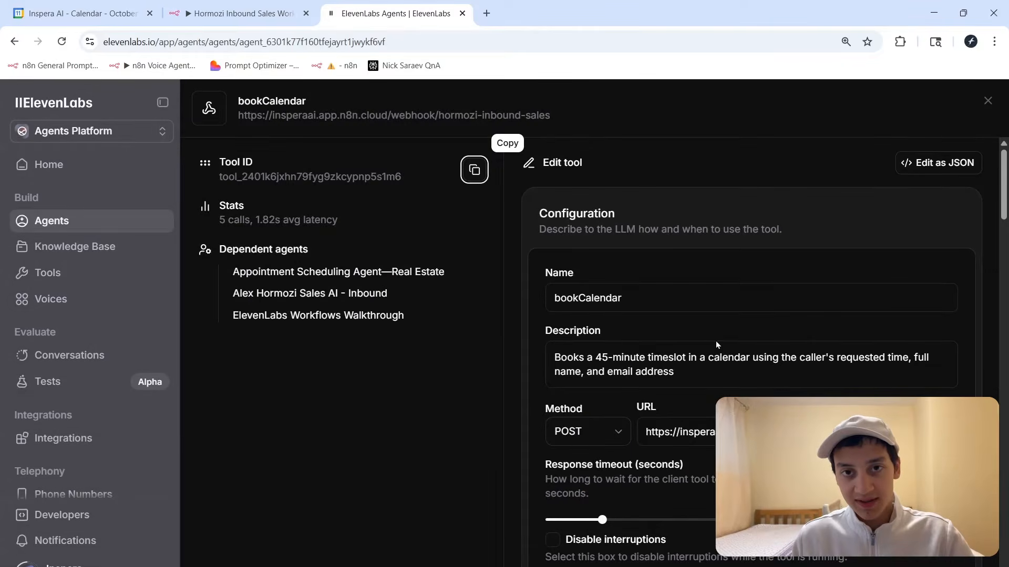
pyautogui.moveTo(673, 373); pyautogui.dragTo(573, 361)
pyautogui.click(600, 361)
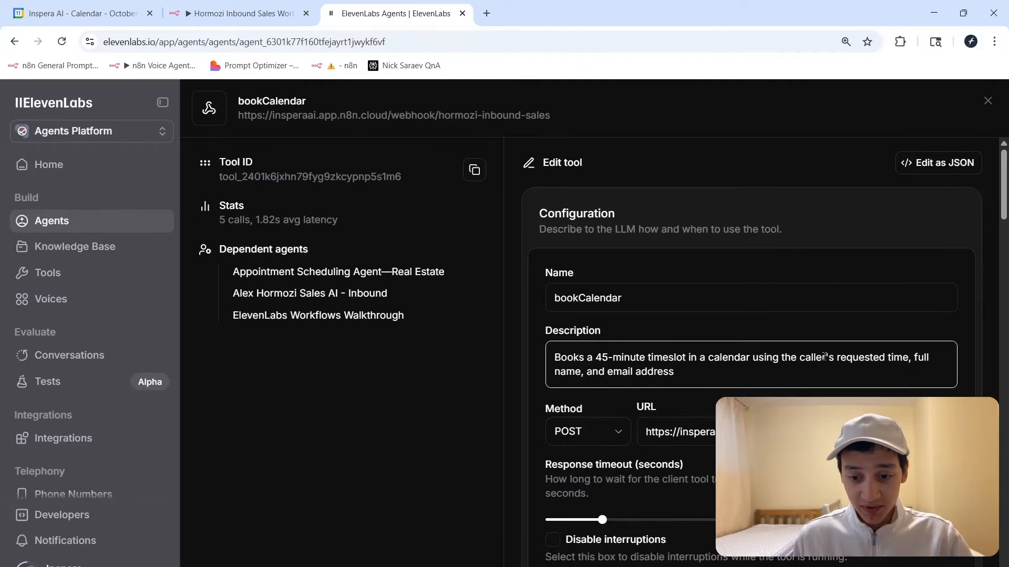
pyautogui.click(691, 324)
pyautogui.scroll(-4, 691, 324)
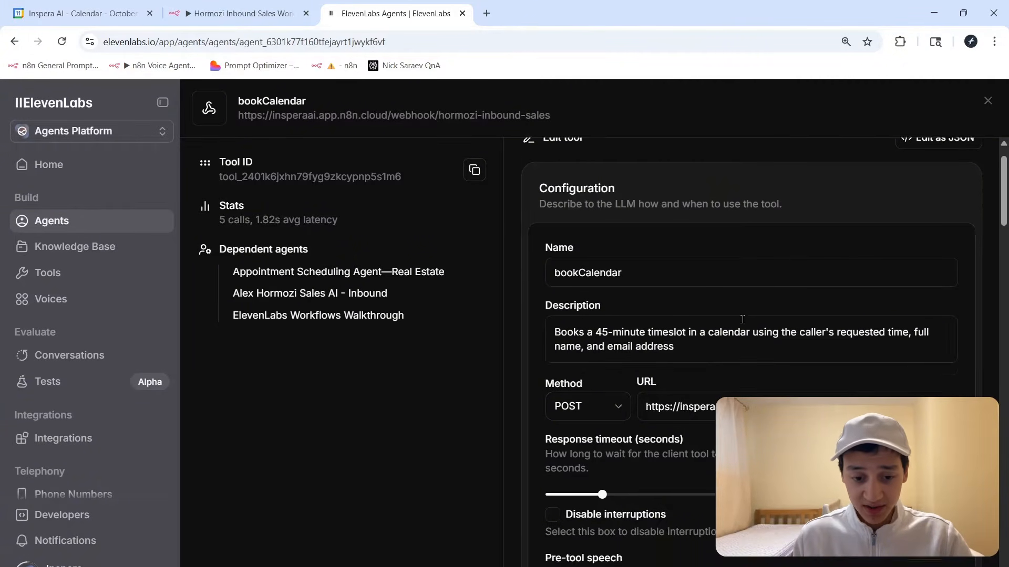
pyautogui.moveTo(656, 236); pyautogui.dragTo(843, 236)
pyautogui.click(842, 236)
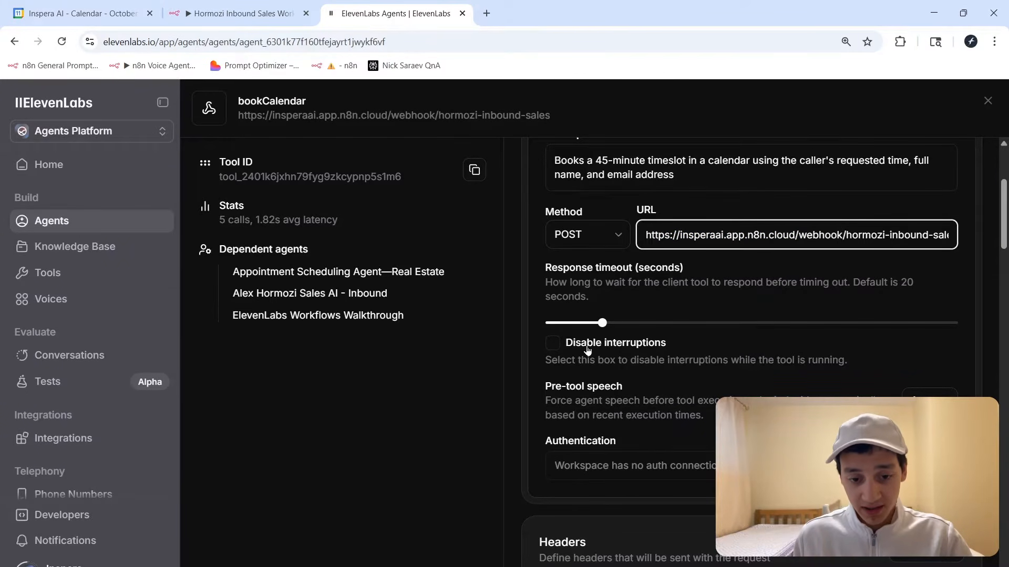
# Read the Body parameters note about values collected by the LLM.
pyautogui.scroll(-5, 585, 349)
pyautogui.moveTo(534, 276); pyautogui.dragTo(624, 286)
pyautogui.click(625, 288)
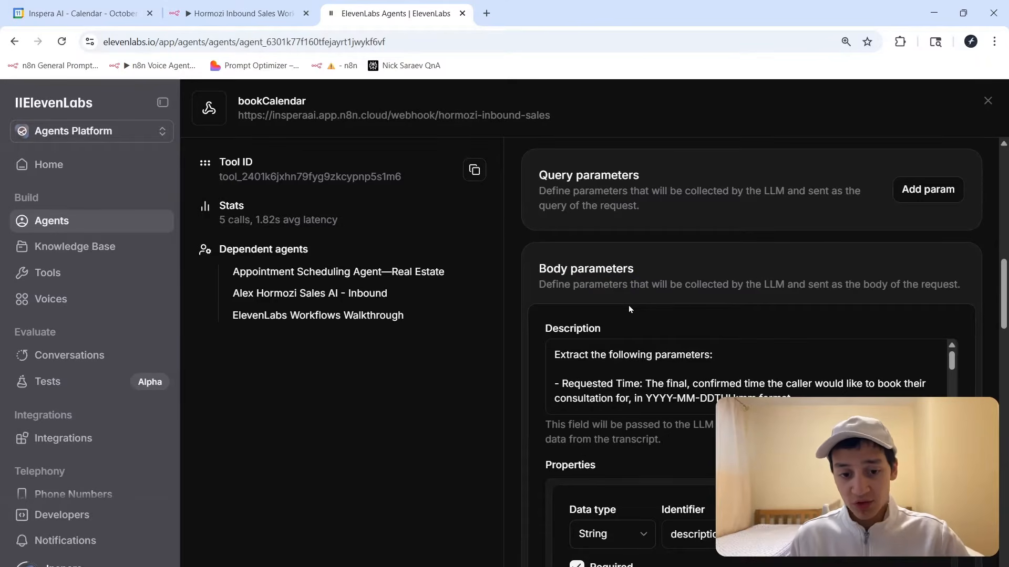
pyautogui.moveTo(684, 284); pyautogui.dragTo(765, 283)
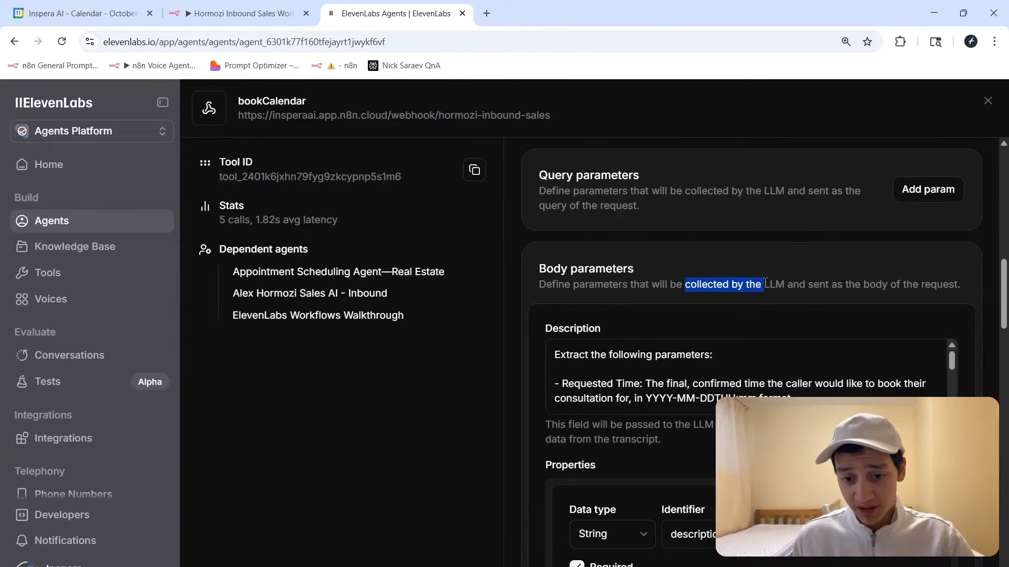
pyautogui.click(699, 397)
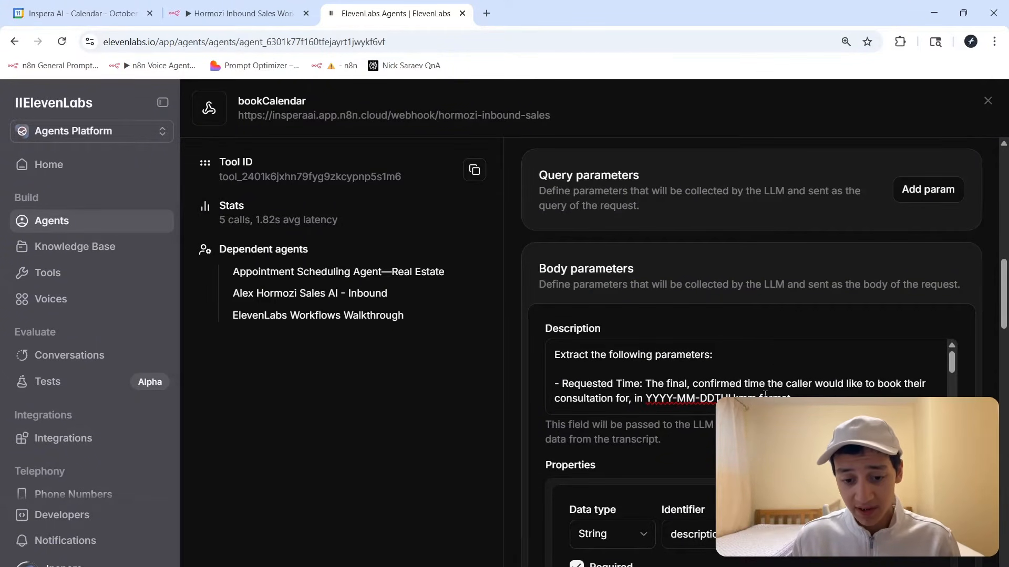
# Scroll through the body parameters description, requestedTime, emailAddress and fullName with their descriptions.
pyautogui.scroll(-3, 747, 389)
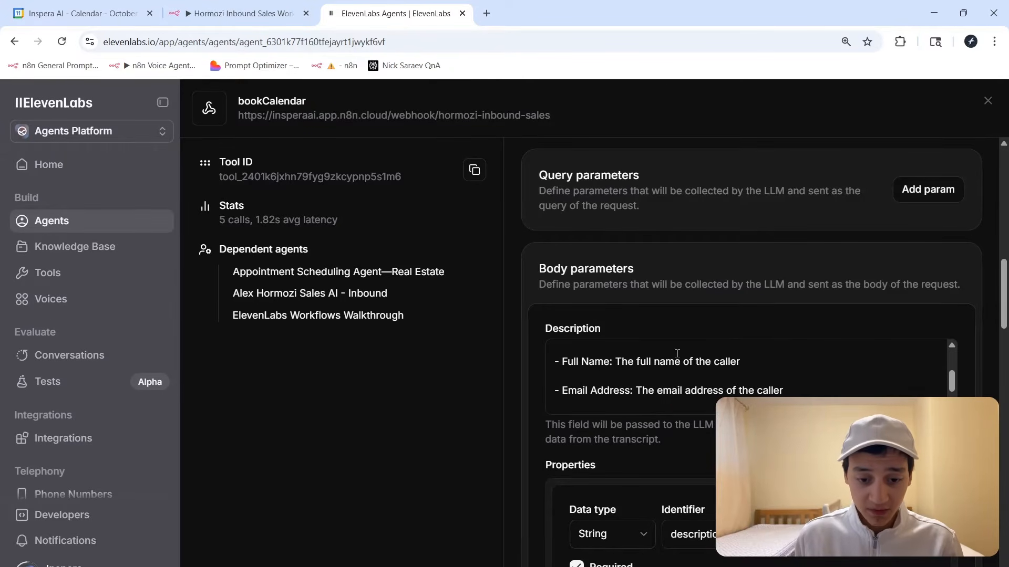
pyautogui.scroll(-2, 683, 381)
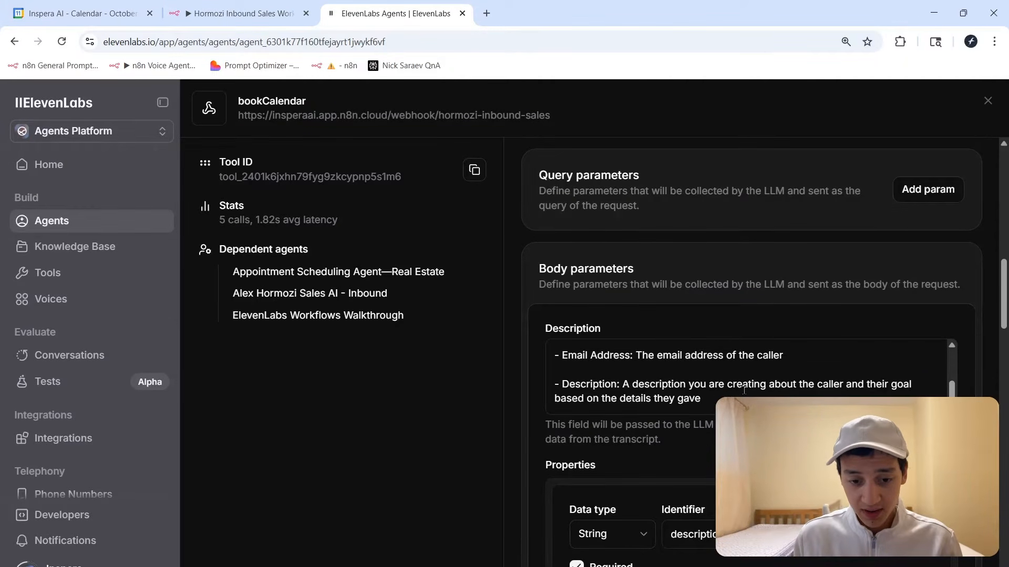
pyautogui.scroll(-5, 746, 292)
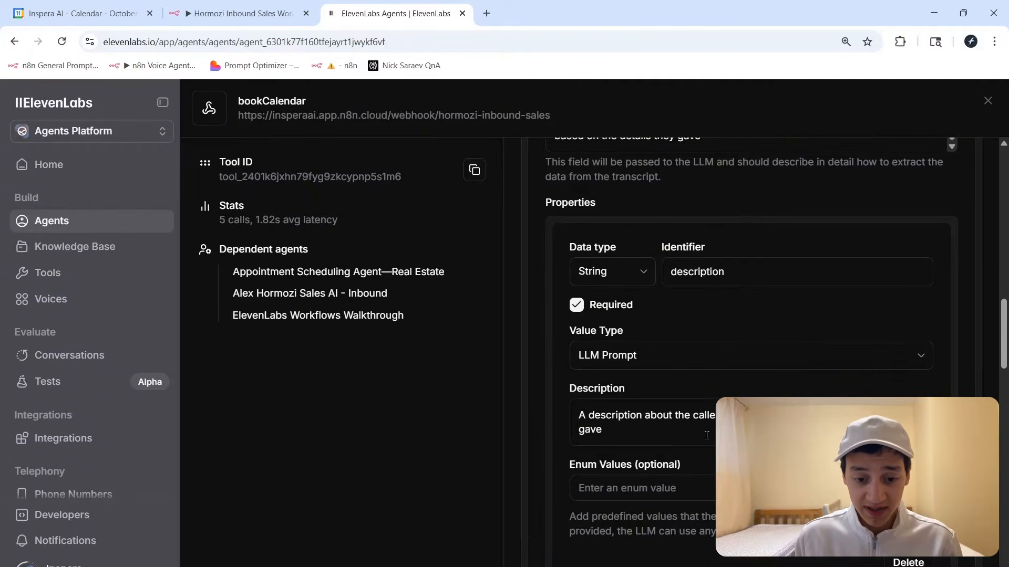
pyautogui.scroll(4, 727, 342)
pyautogui.moveTo(623, 319); pyautogui.dragTo(728, 342)
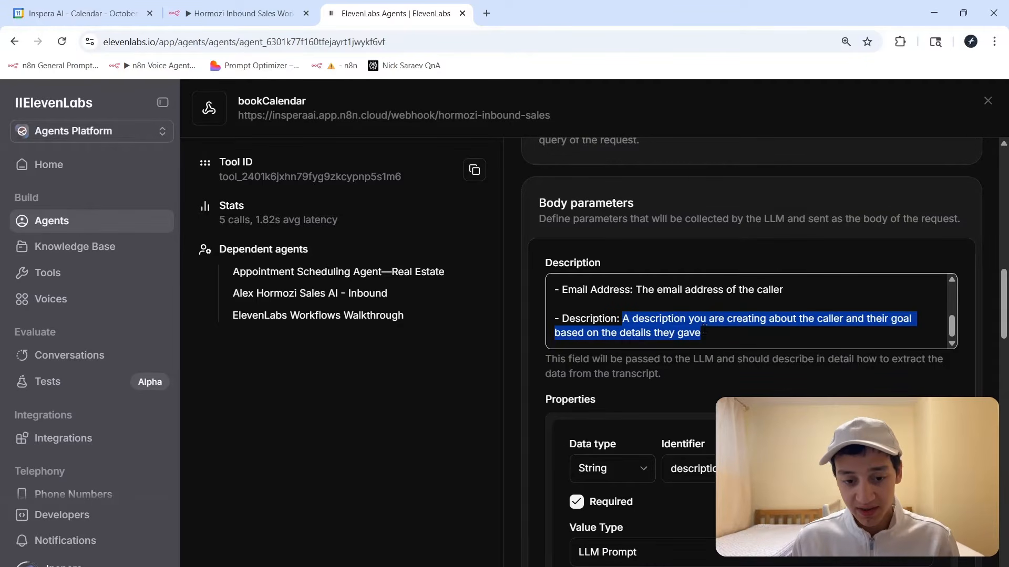
pyautogui.scroll(-8, 664, 270)
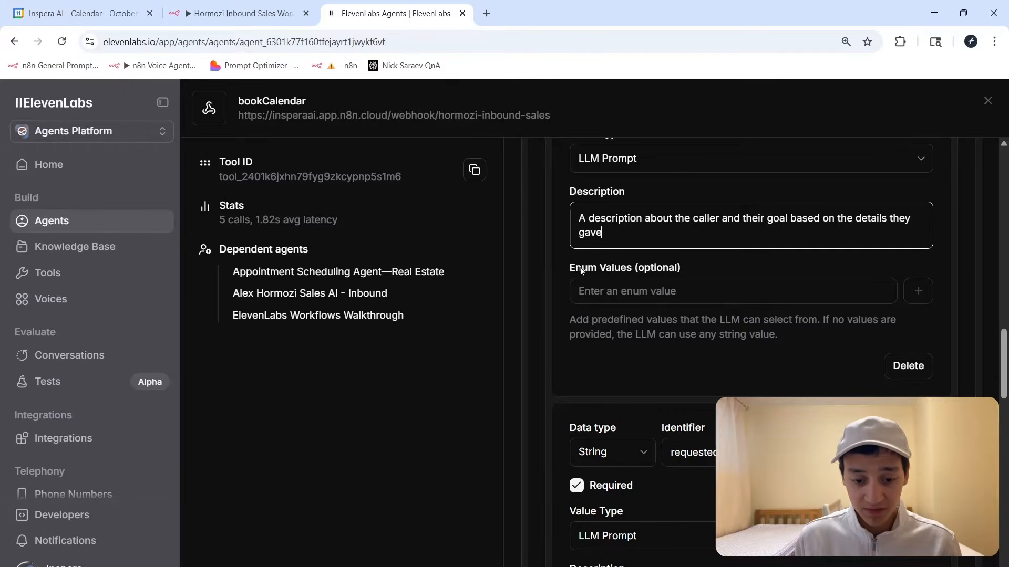
pyautogui.scroll(-1, 597, 268)
pyautogui.scroll(-7, 769, 391)
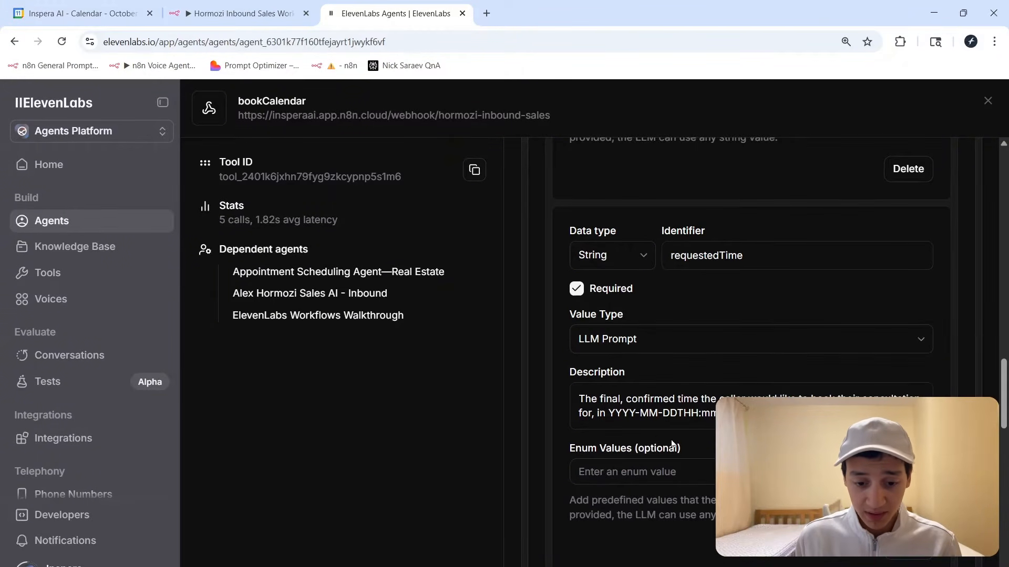
pyautogui.scroll(-6, 739, 362)
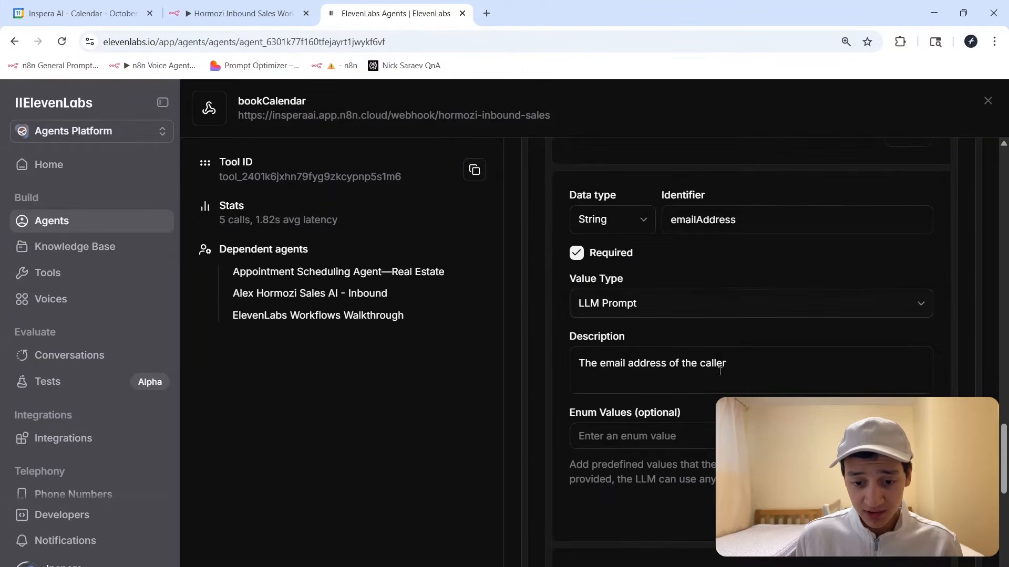
pyautogui.scroll(-6, 703, 389)
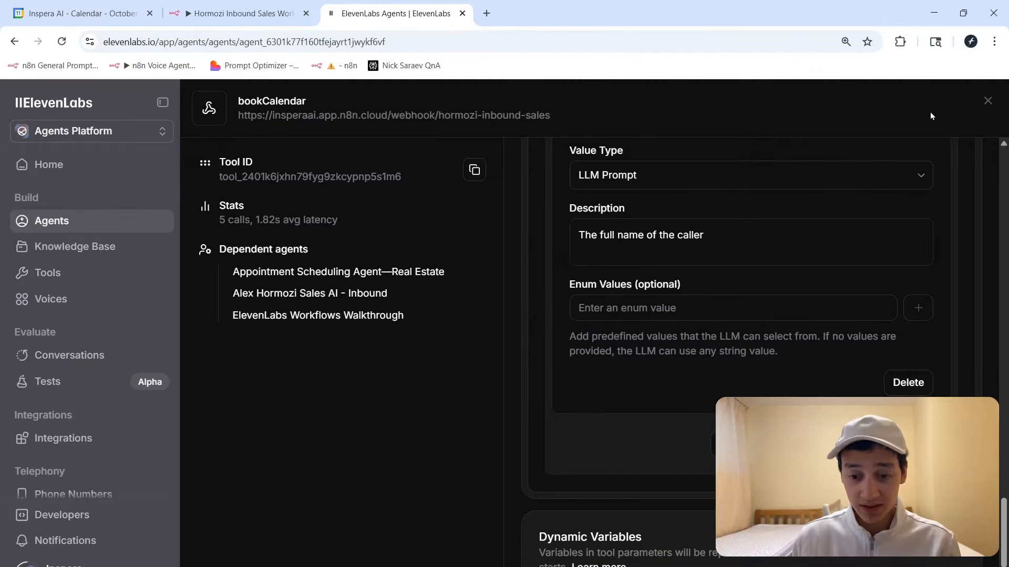
# Close the bookCalendar panel and look over the agent's additional languages and main settings.
pyautogui.click(988, 100)
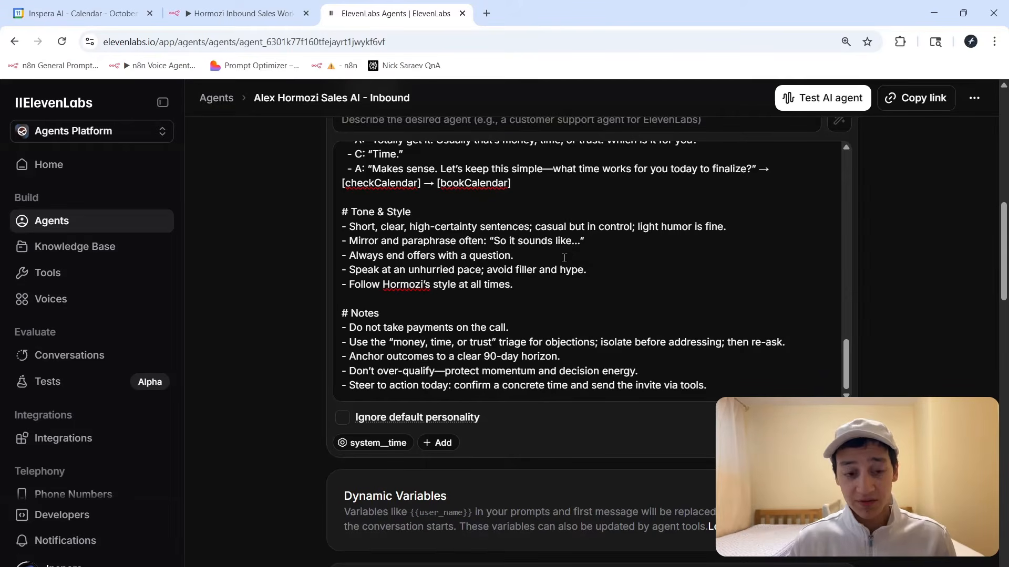
pyautogui.scroll(5, 527, 267)
pyautogui.scroll(10, 329, 266)
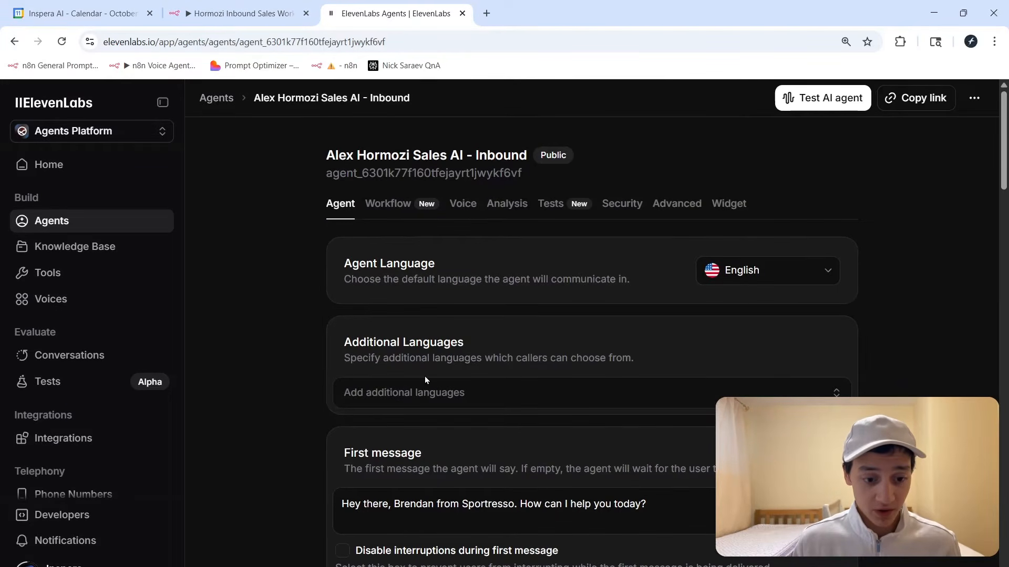
pyautogui.click(426, 391)
pyautogui.scroll(-10, 494, 242)
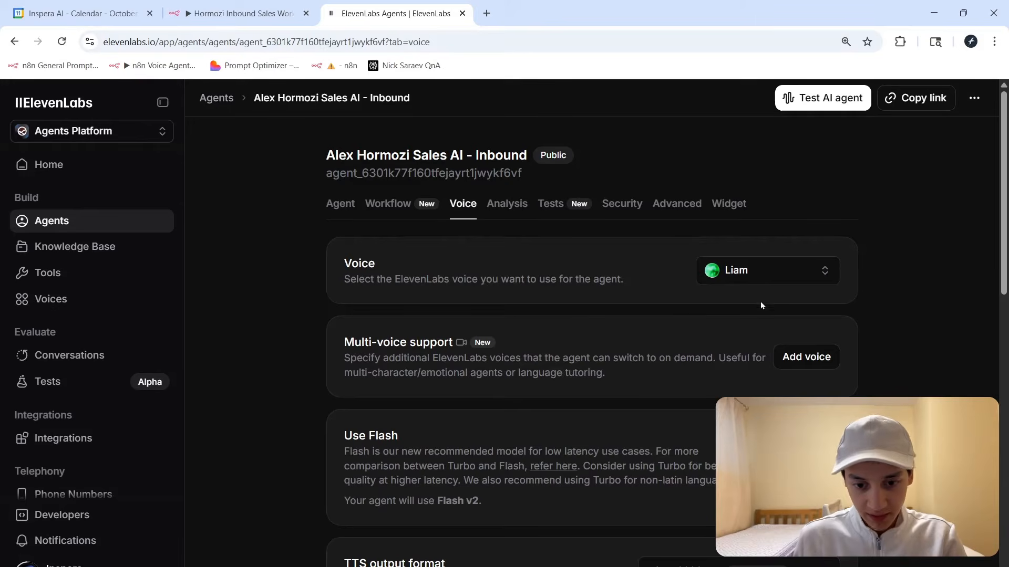
pyautogui.click(336, 206)
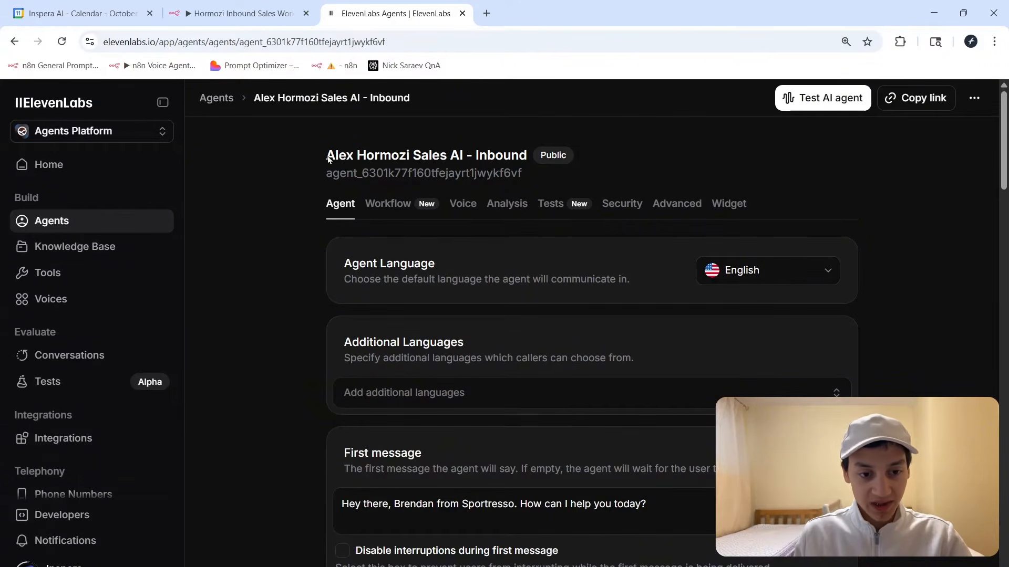
# Review the agent settings text, then bring up the n8n Hormozi Inbound Sales Workflow.
pyautogui.moveTo(310, 146); pyautogui.dragTo(827, 318)
pyautogui.click(910, 295)
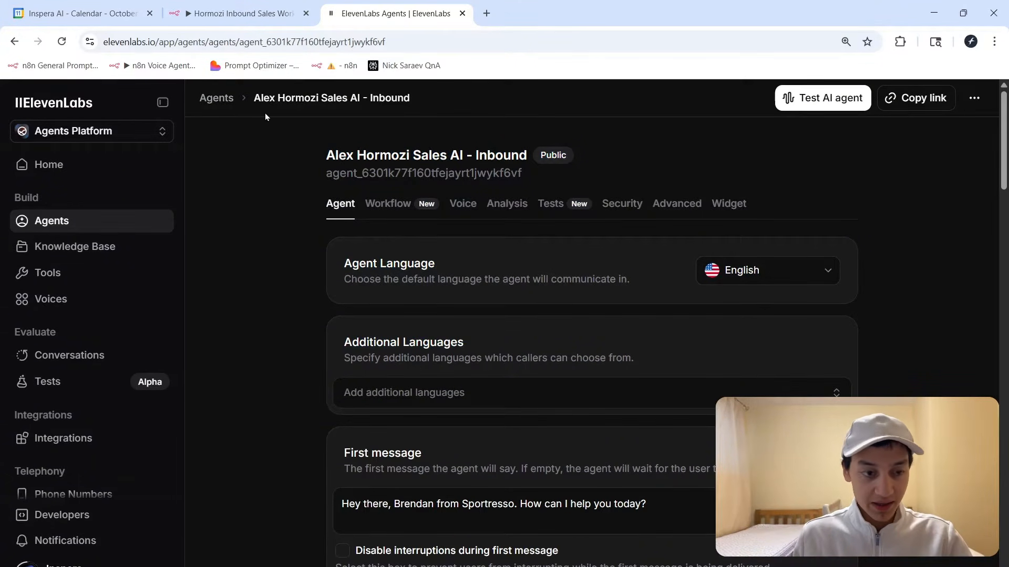
pyautogui.click(262, 12)
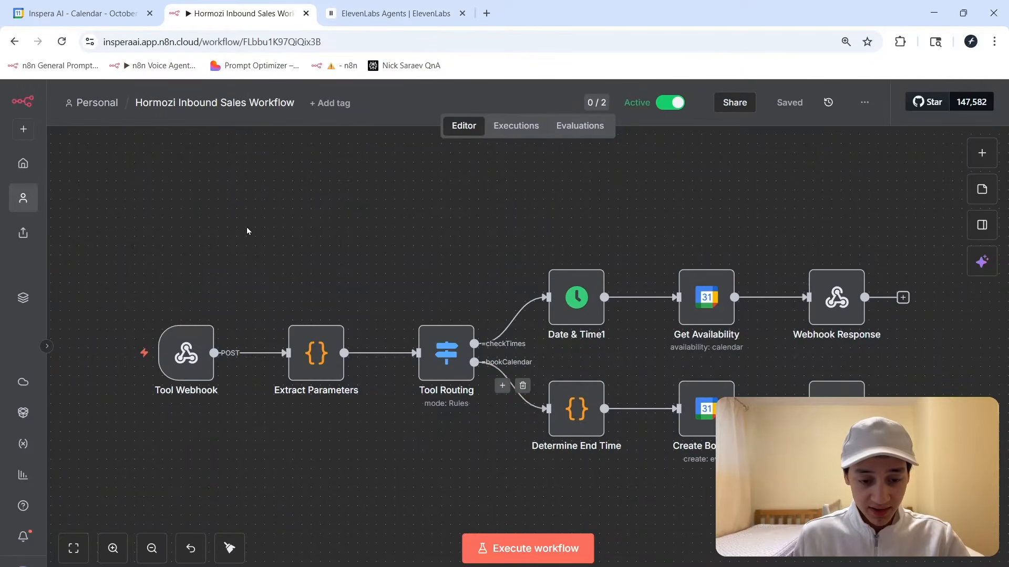
# Undo the stray Tool Webhook node move, save the workflow, and view the node's received caller data.
pyautogui.moveTo(452, 302); pyautogui.dragTo(956, 477)
pyautogui.click(946, 476)
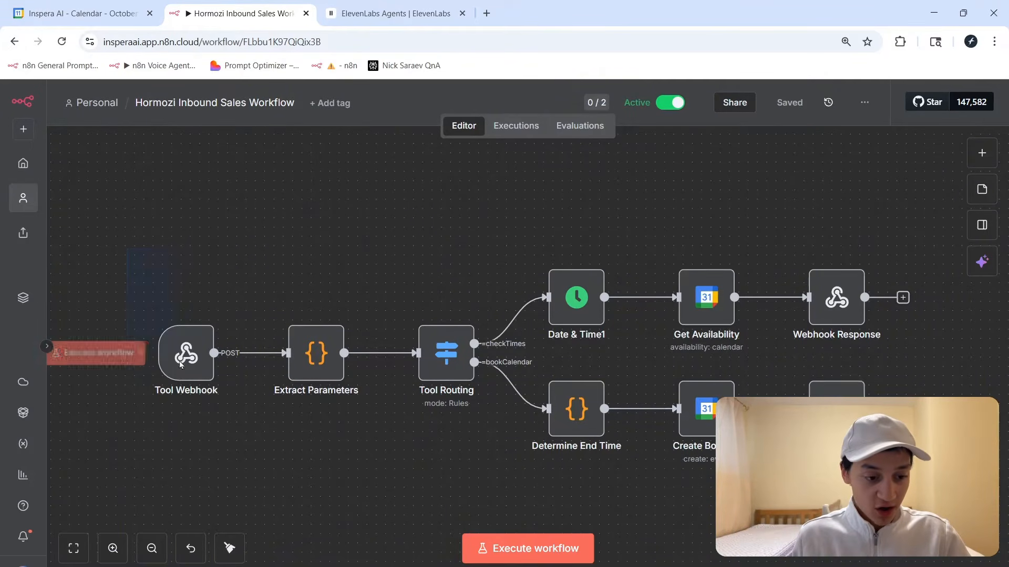
pyautogui.moveTo(210, 383); pyautogui.dragTo(220, 412)
pyautogui.hotkey('ctrl', 'z')
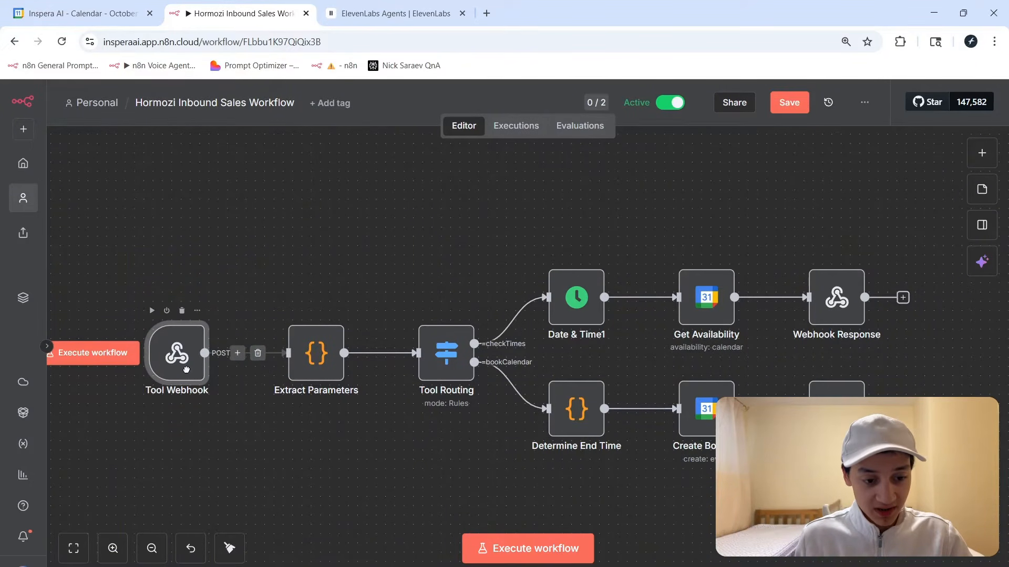
pyautogui.hotkey('ctrl', 's')
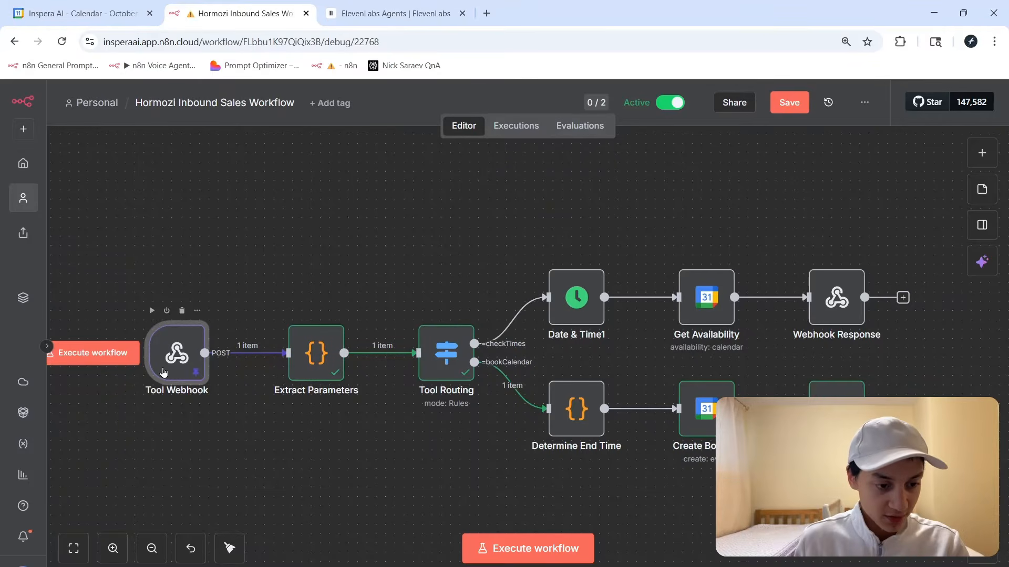
pyautogui.doubleClick(176, 353)
pyautogui.scroll(-8, 725, 349)
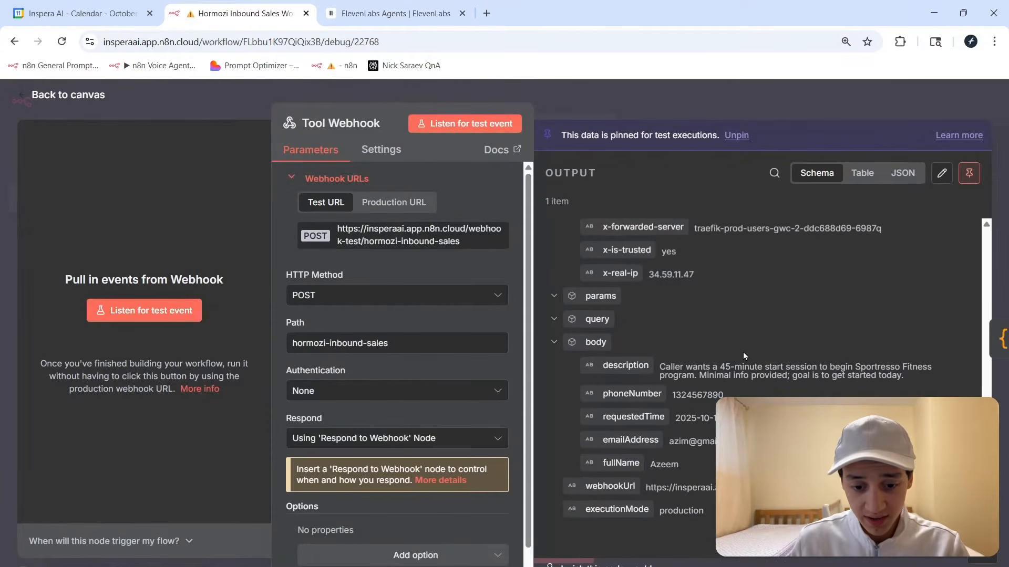
# Review the caller's description, phone, time, email and name in the webhook body.
pyautogui.scroll(8, 742, 352)
pyautogui.scroll(-8, 665, 369)
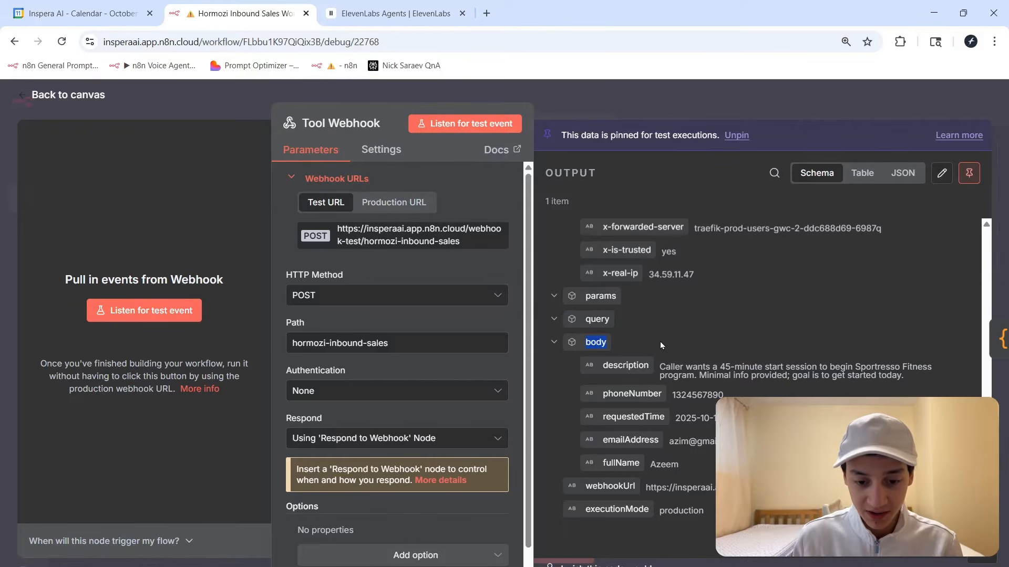
pyautogui.moveTo(659, 369); pyautogui.dragTo(906, 376)
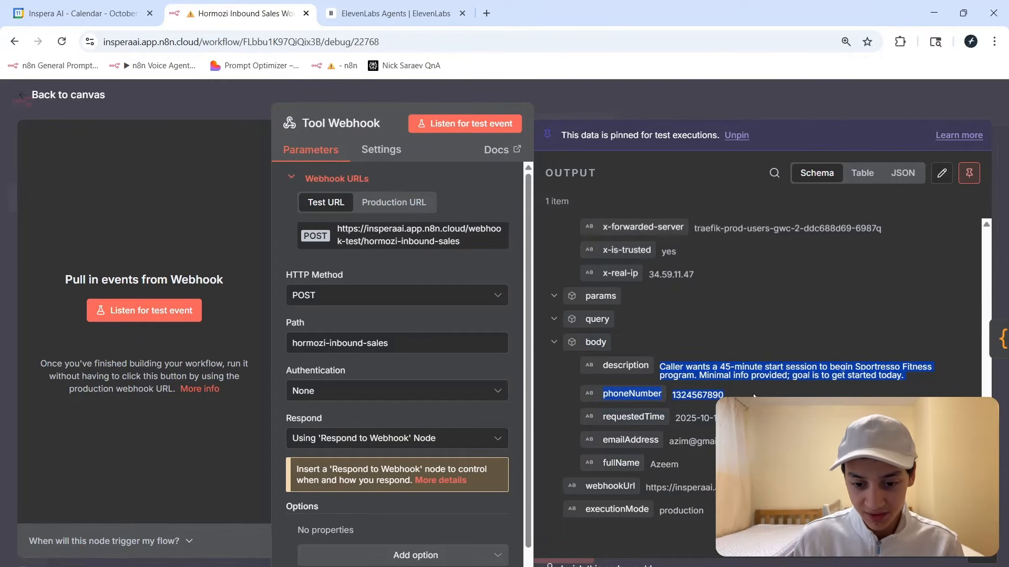
pyautogui.click(731, 366)
pyautogui.moveTo(731, 366); pyautogui.dragTo(823, 375)
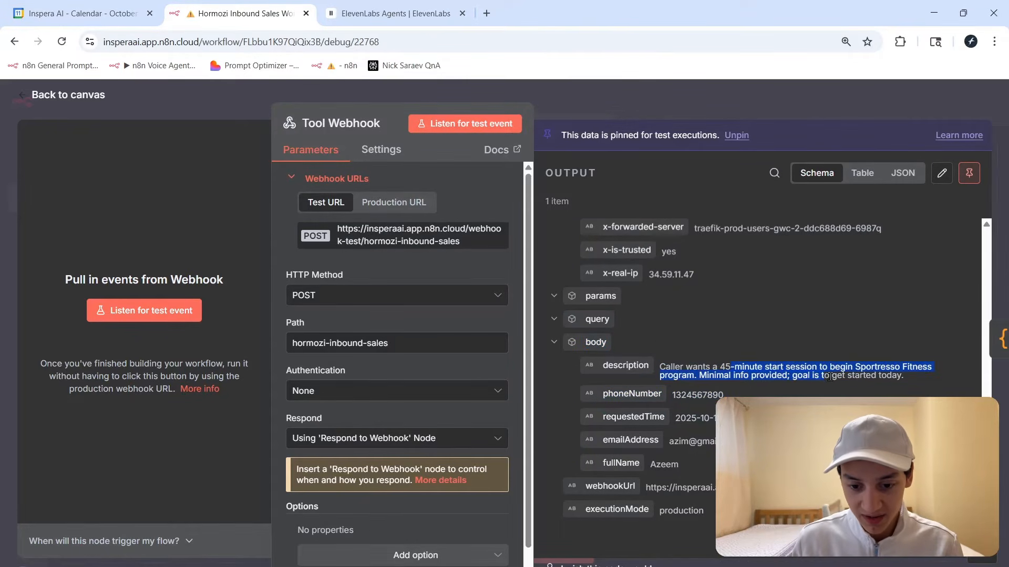
pyautogui.click(833, 374)
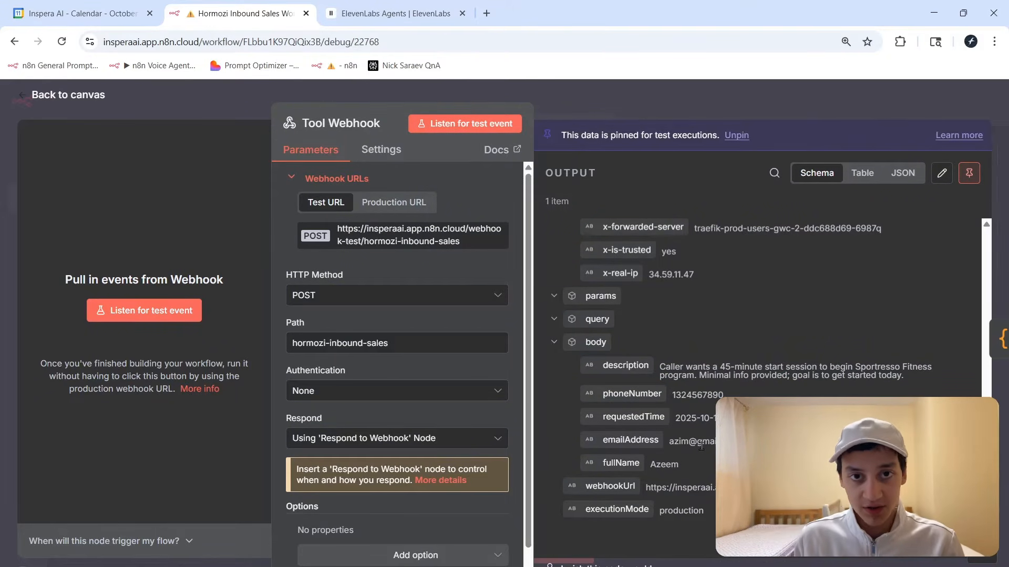
pyautogui.press('Escape')
# Save the workflow and recheck the Tool Webhook node's received data.
pyautogui.hscroll(-2, 342, 273)
pyautogui.scroll(1, 353, 261)
pyautogui.moveTo(355, 259); pyautogui.dragTo(488, 407)
pyautogui.hotkey('ctrl', 's')
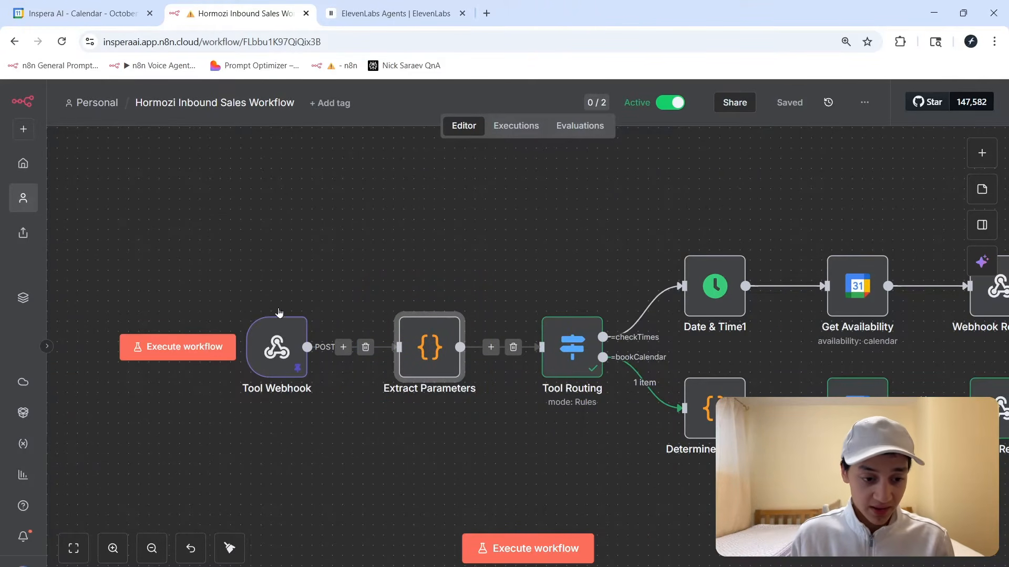
pyautogui.doubleClick(277, 341)
pyautogui.scroll(-5, 717, 361)
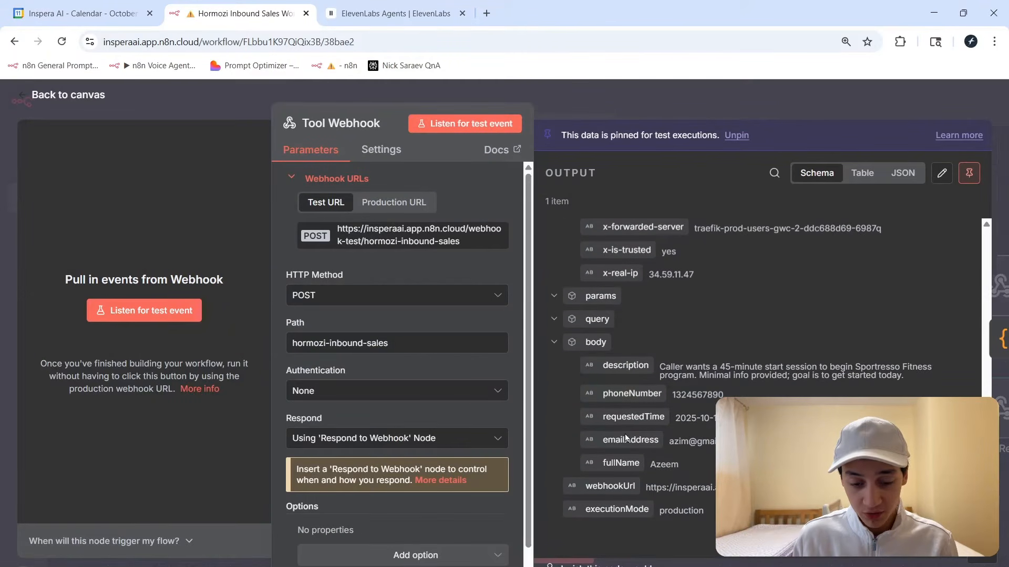
pyautogui.press('Escape')
# Locate the Tool Routing node among the branches and open its settings.
pyautogui.moveTo(509, 268); pyautogui.dragTo(616, 417)
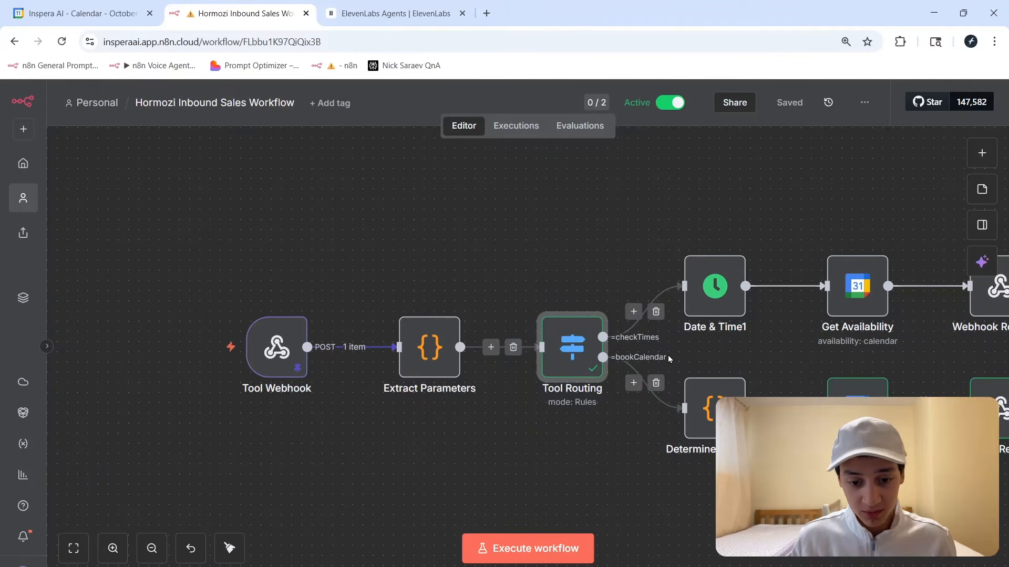
pyautogui.hscroll(5, 378, 192)
pyautogui.moveTo(468, 210); pyautogui.dragTo(780, 389)
pyautogui.moveTo(288, 315); pyautogui.dragTo(357, 419)
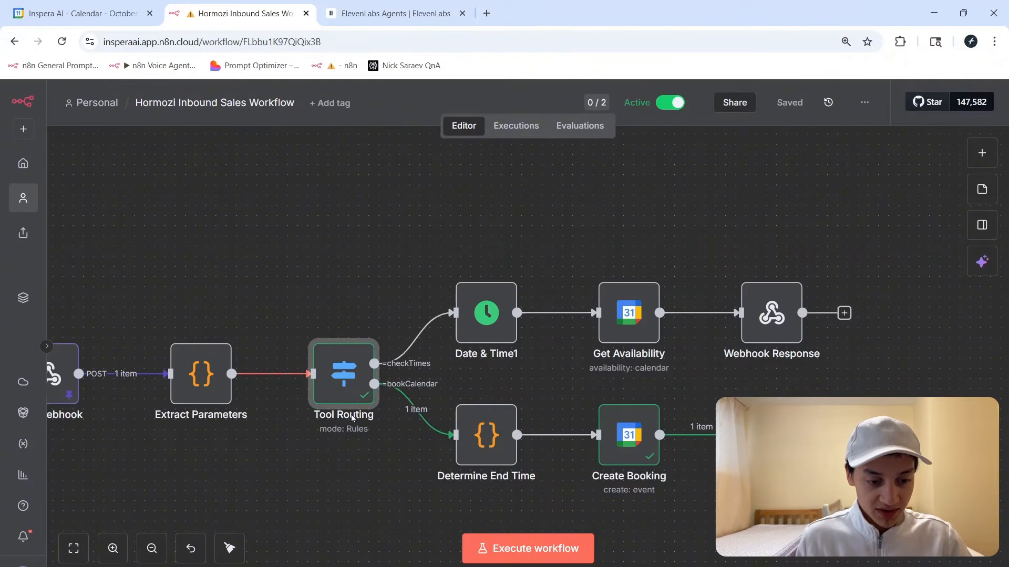
pyautogui.doubleClick(343, 399)
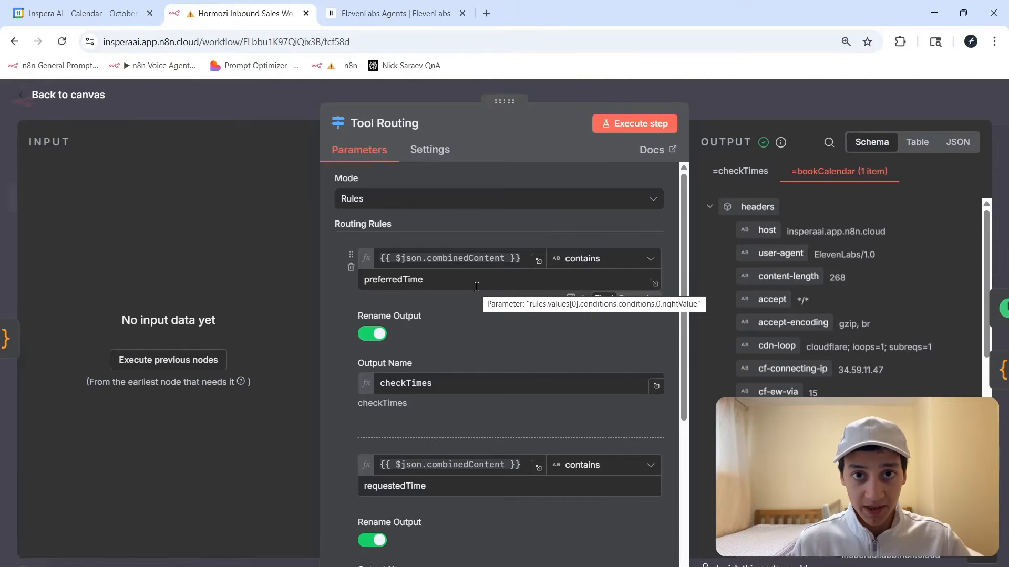
# Inspect the Tool Routing rules for preferredTime and the bookCalendar output.
pyautogui.press('Escape')
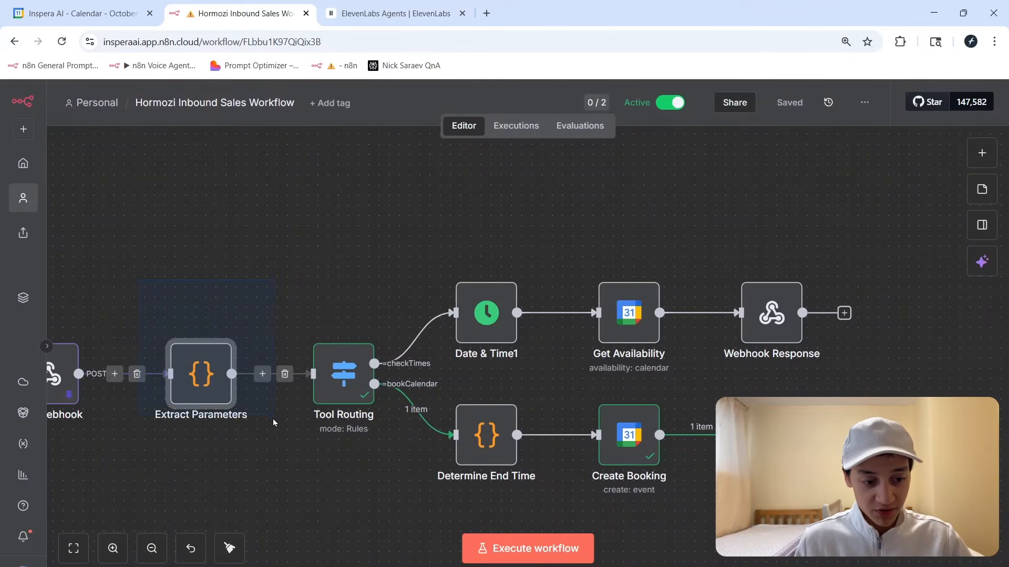
pyautogui.hscroll(-3, 258, 413)
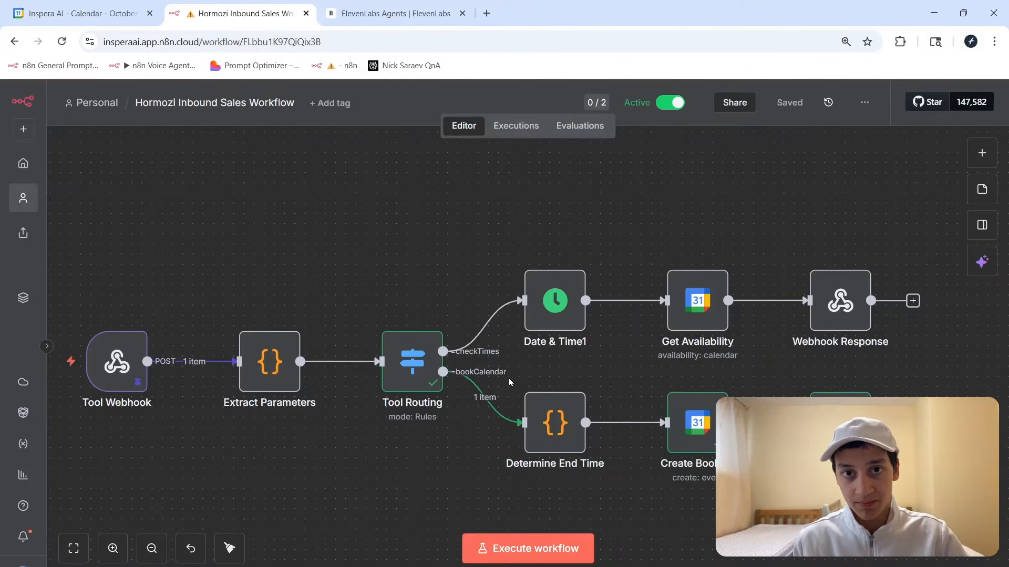
pyautogui.doubleClick(420, 359)
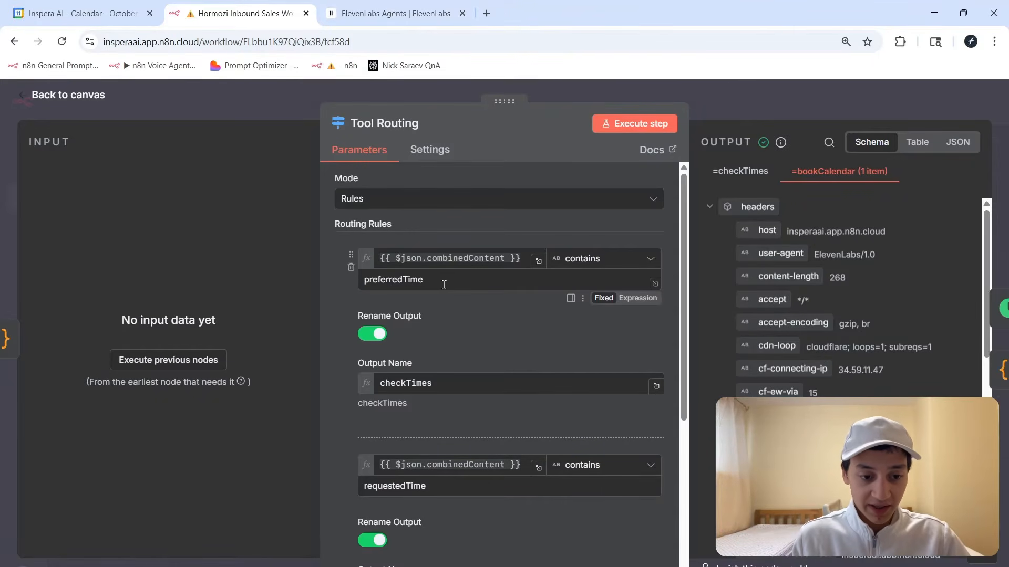
pyautogui.click(438, 286)
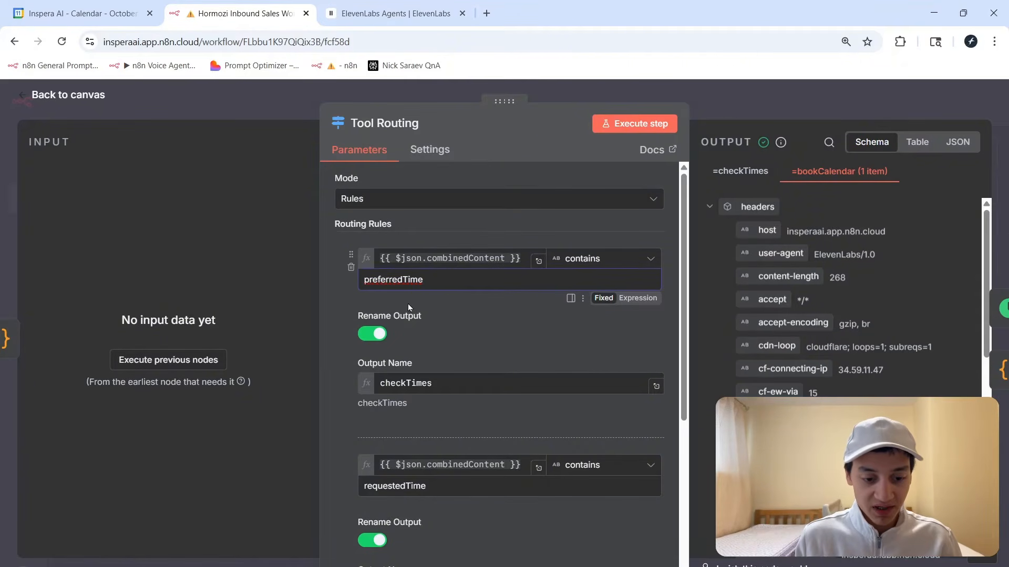
pyautogui.click(430, 375)
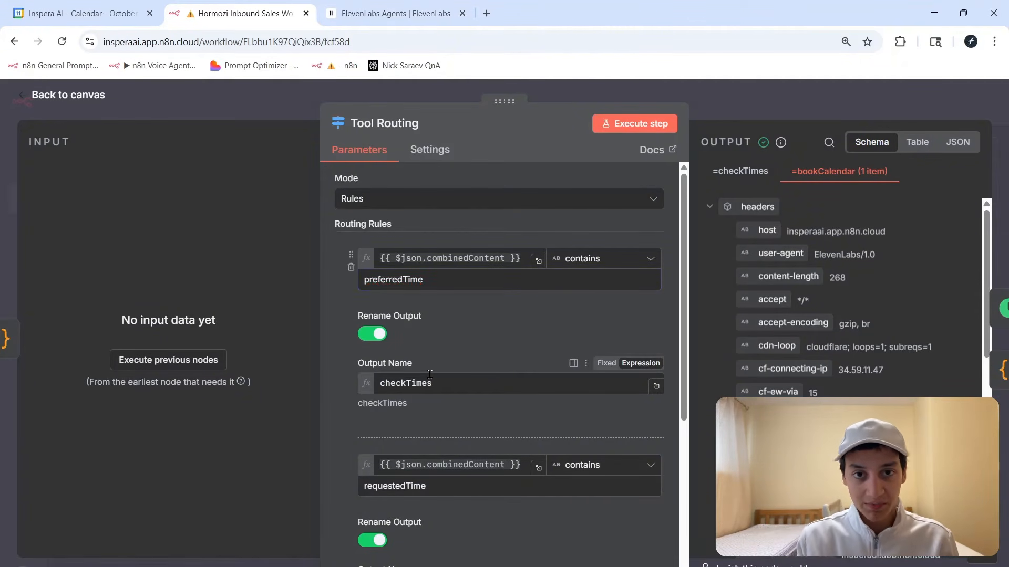
pyautogui.moveTo(423, 281); pyautogui.dragTo(362, 281)
pyautogui.click(362, 281)
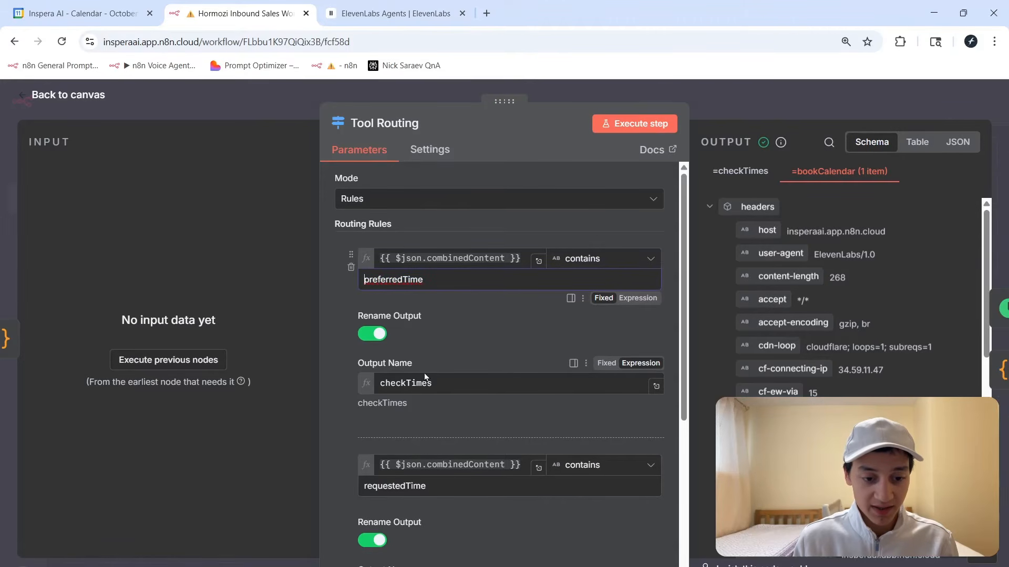
pyautogui.click(448, 363)
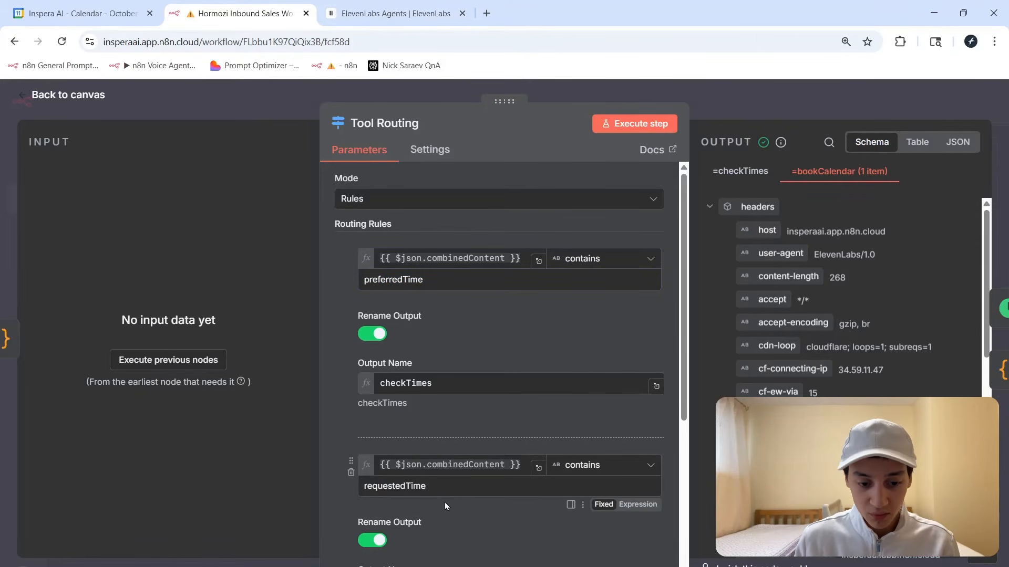
pyautogui.scroll(-1, 470, 512)
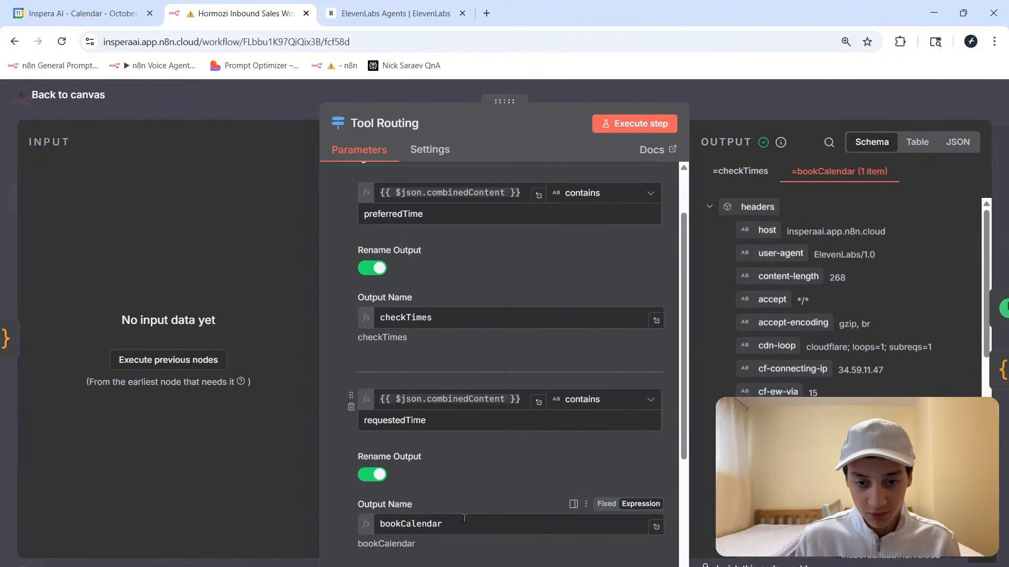
pyautogui.press('Escape')
# Look over the Get Availability, Create Booking and Determine nodes, then select Tool Webhook.
pyautogui.moveTo(615, 212); pyautogui.dragTo(770, 349)
pyautogui.click(763, 373)
pyautogui.moveTo(631, 366); pyautogui.dragTo(746, 465)
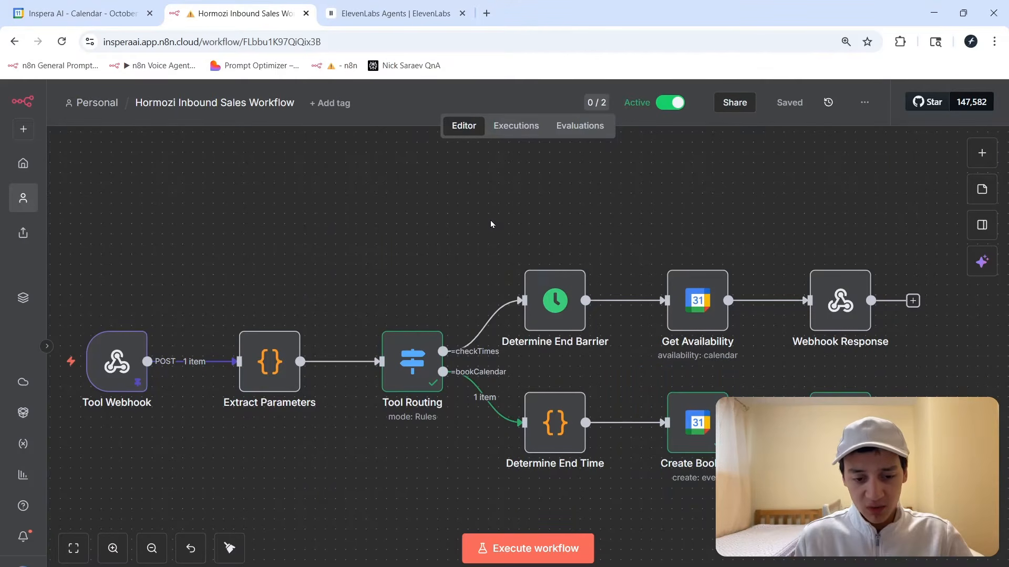
pyautogui.moveTo(491, 222); pyautogui.dragTo(630, 493)
pyautogui.click(630, 495)
pyautogui.moveTo(524, 254)
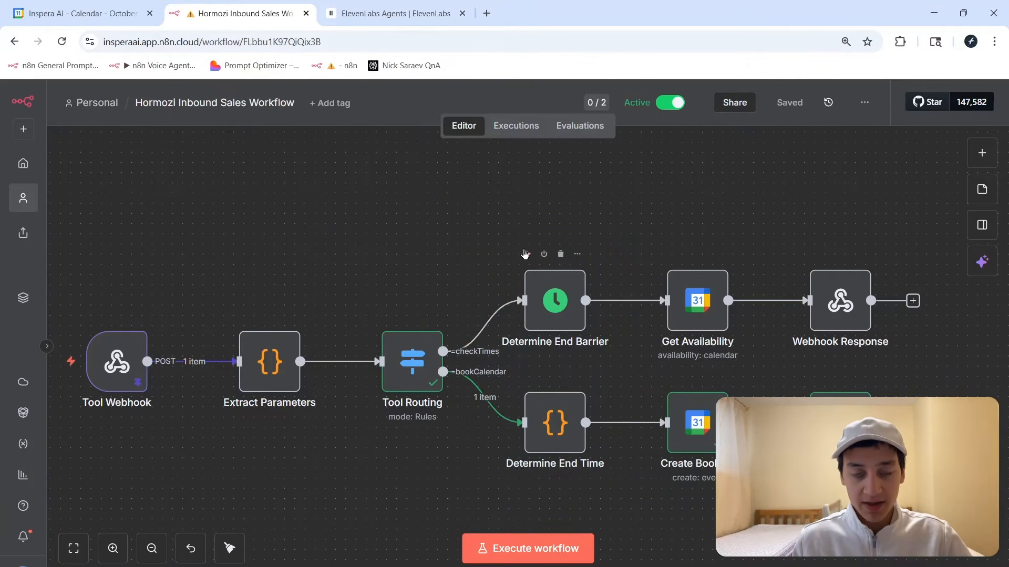
pyautogui.click(119, 390)
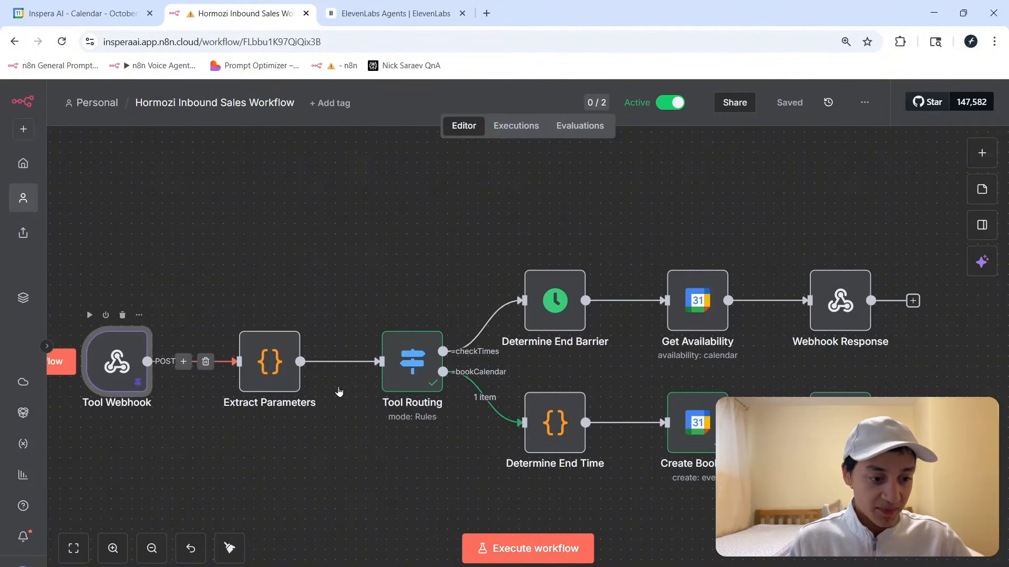
pyautogui.press('Return')
pyautogui.scroll(-5, 653, 398)
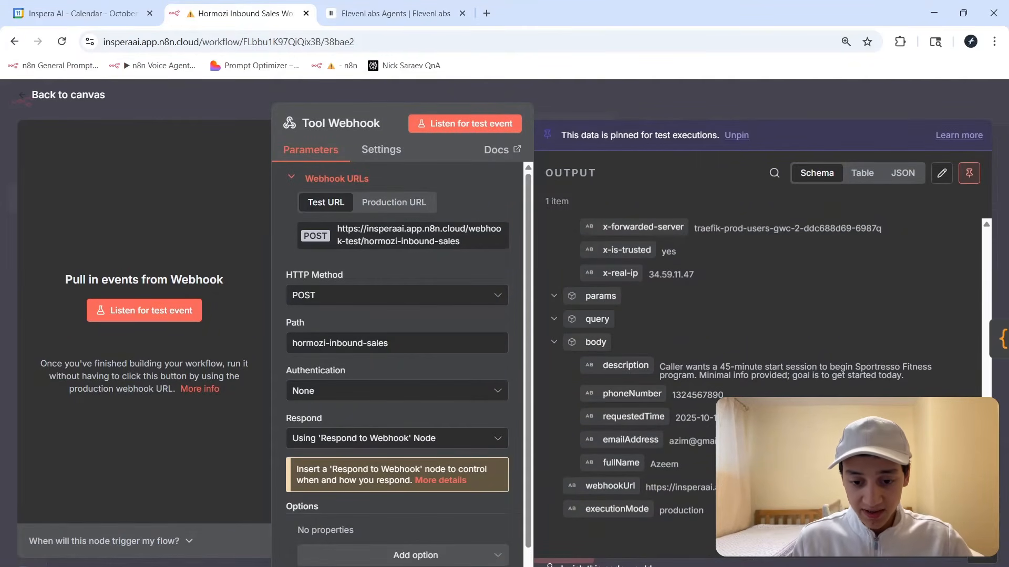
pyautogui.press('Escape')
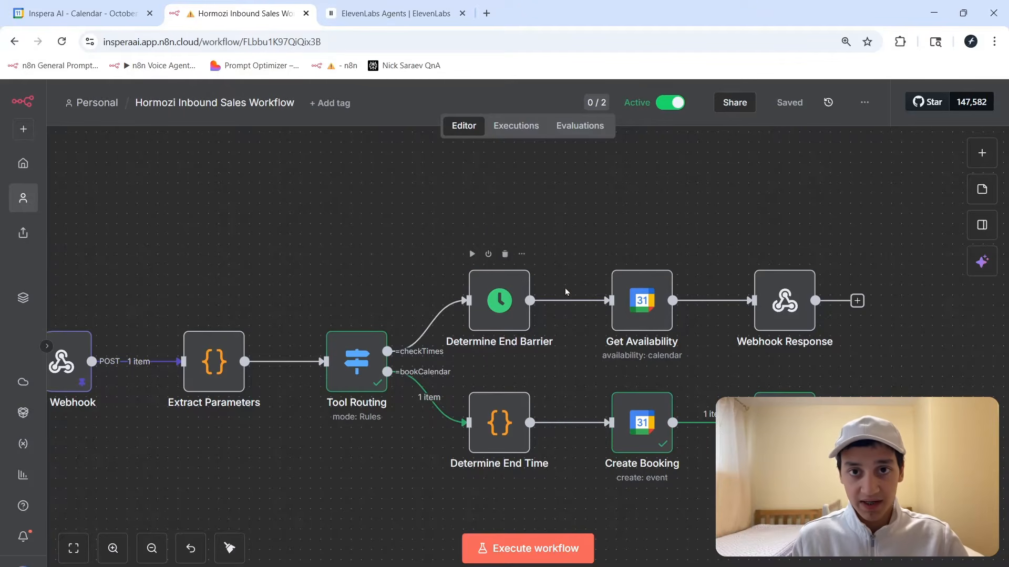
pyautogui.doubleClick(650, 313)
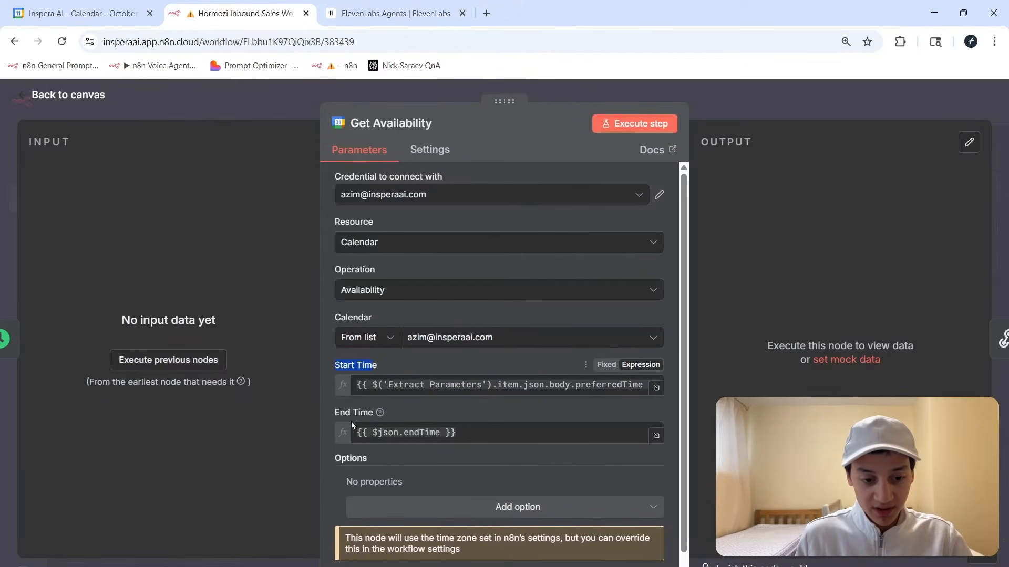
pyautogui.moveTo(335, 415); pyautogui.dragTo(351, 416)
pyautogui.click(366, 414)
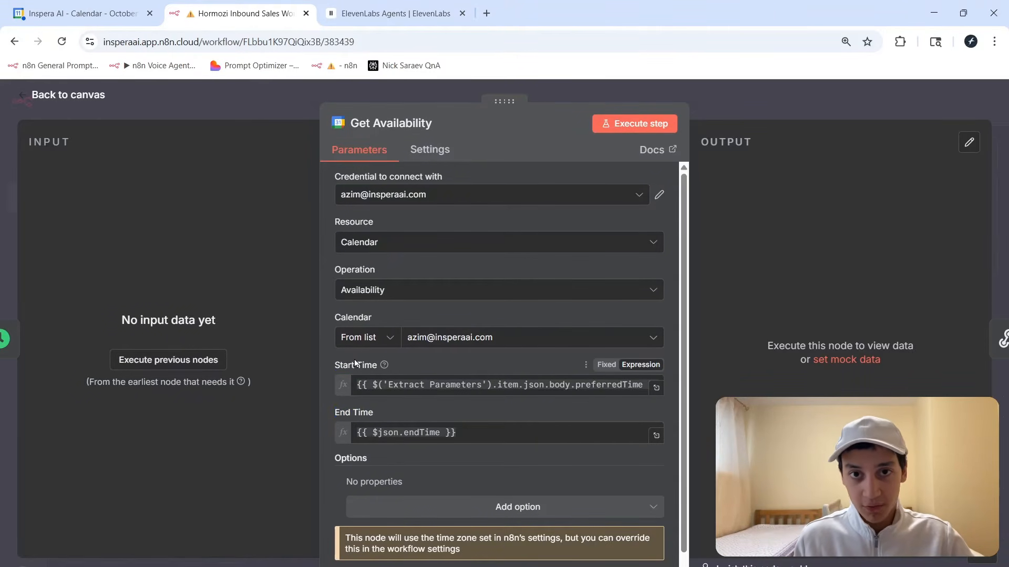
pyautogui.press('Escape')
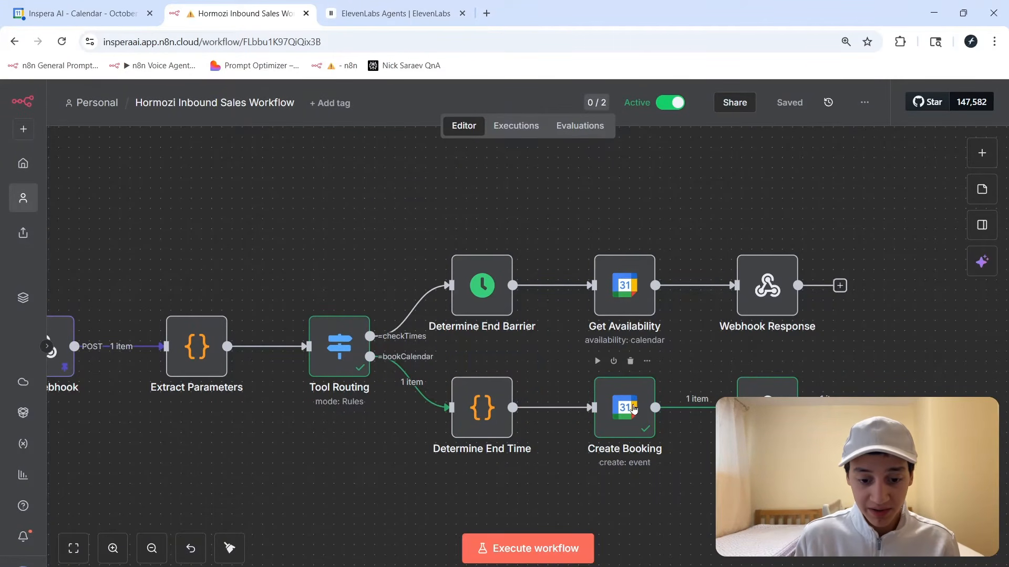
pyautogui.click(631, 412)
# Review the Create Booking node's calendar, start, end and description mappings.
pyautogui.press('Return')
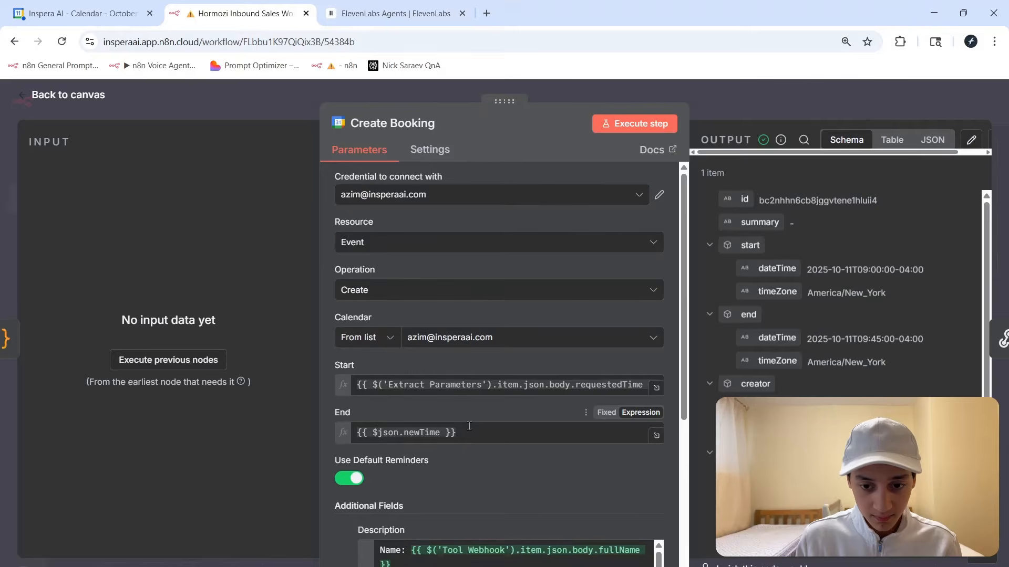
pyautogui.scroll(-1, 500, 415)
pyautogui.scroll(-5, 500, 413)
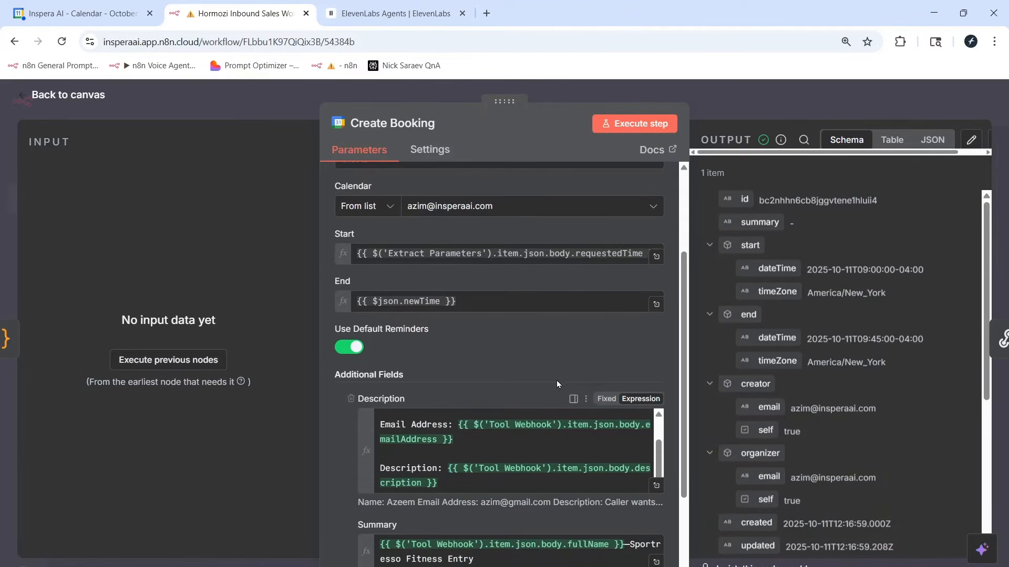
pyautogui.click(736, 109)
pyautogui.scroll(-2, 761, 255)
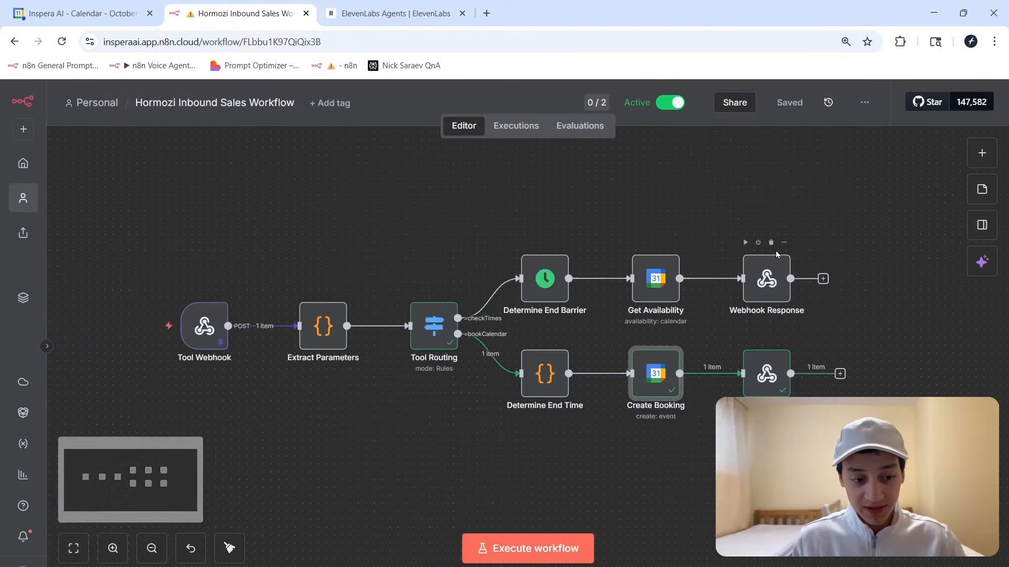
pyautogui.scroll(2, 726, 223)
# Check the Get Availability node's Google Calendar credential, keeping the same calendar selected.
pyautogui.moveTo(640, 262)
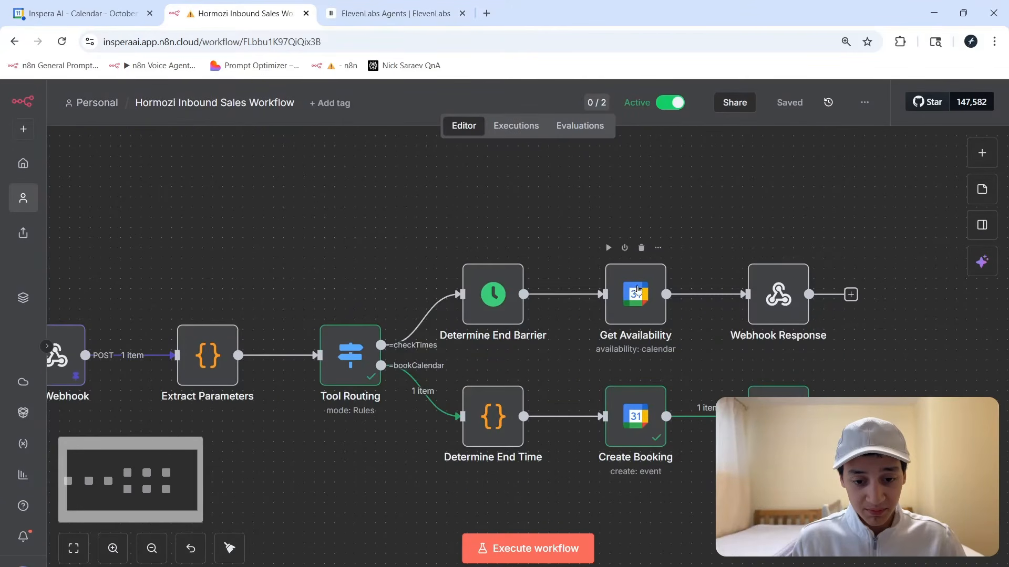
pyautogui.doubleClick(634, 305)
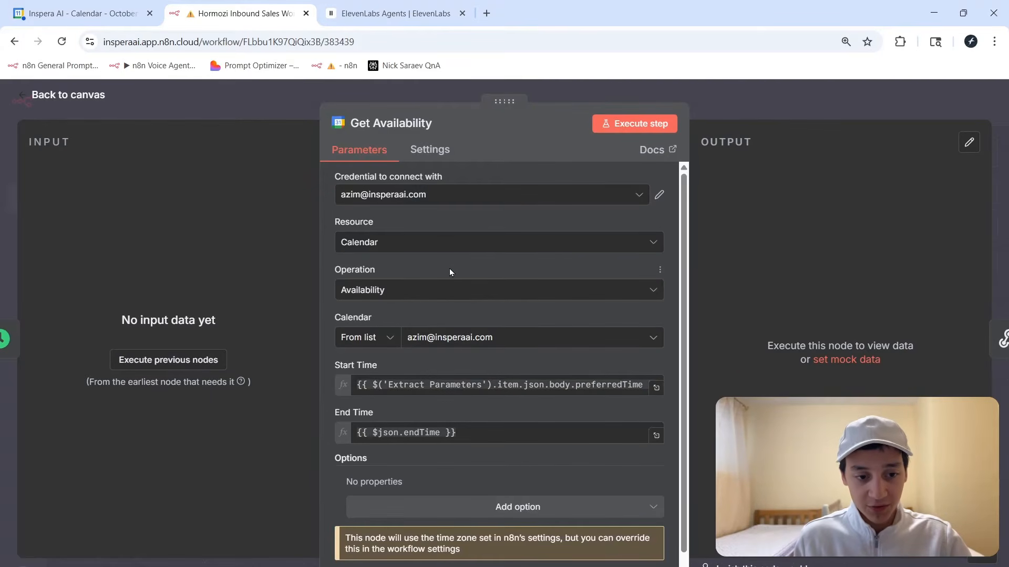
pyautogui.moveTo(336, 175); pyautogui.dragTo(427, 177)
pyautogui.click(443, 176)
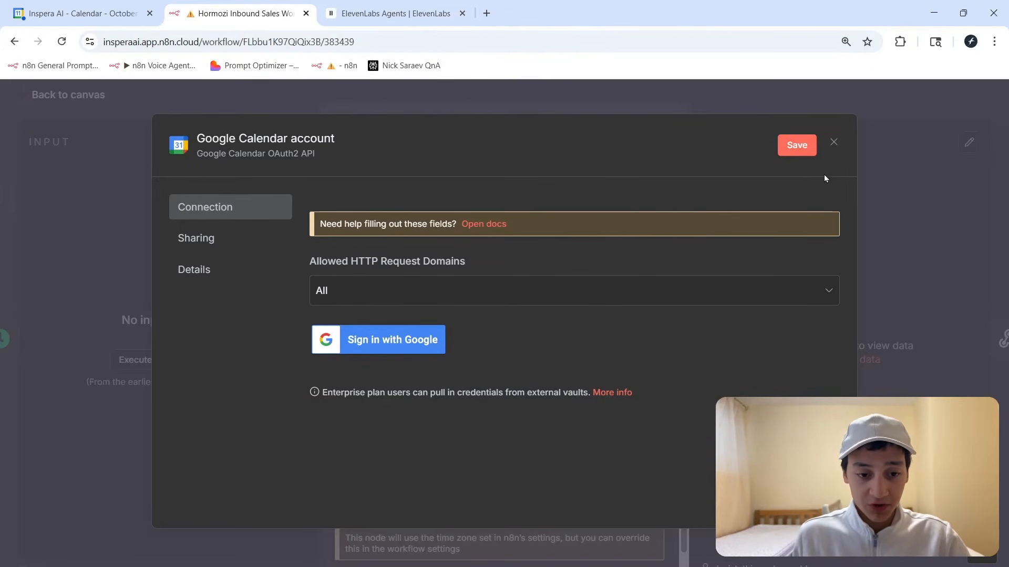
pyautogui.click(833, 149)
pyautogui.click(545, 369)
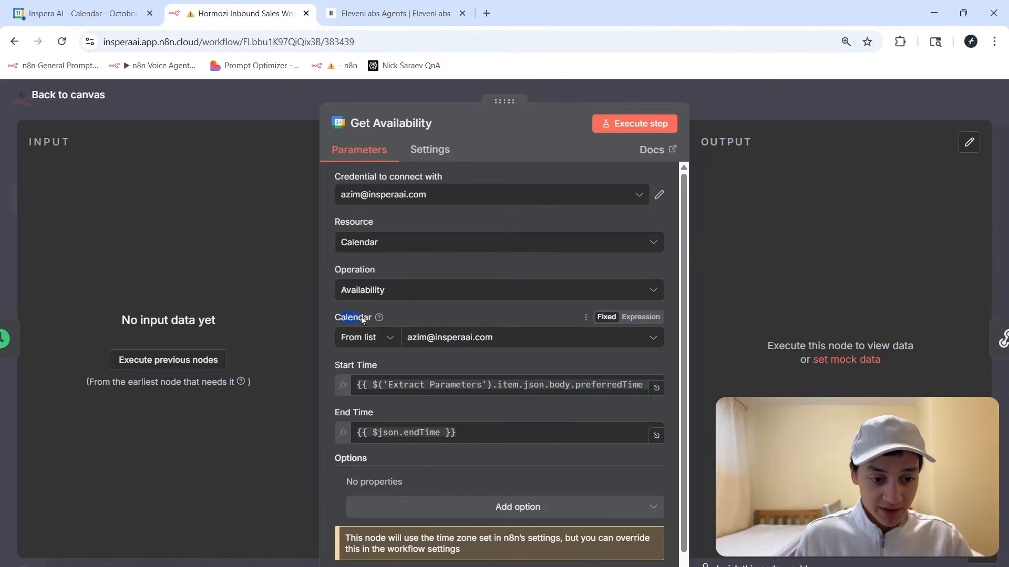
pyautogui.click(421, 340)
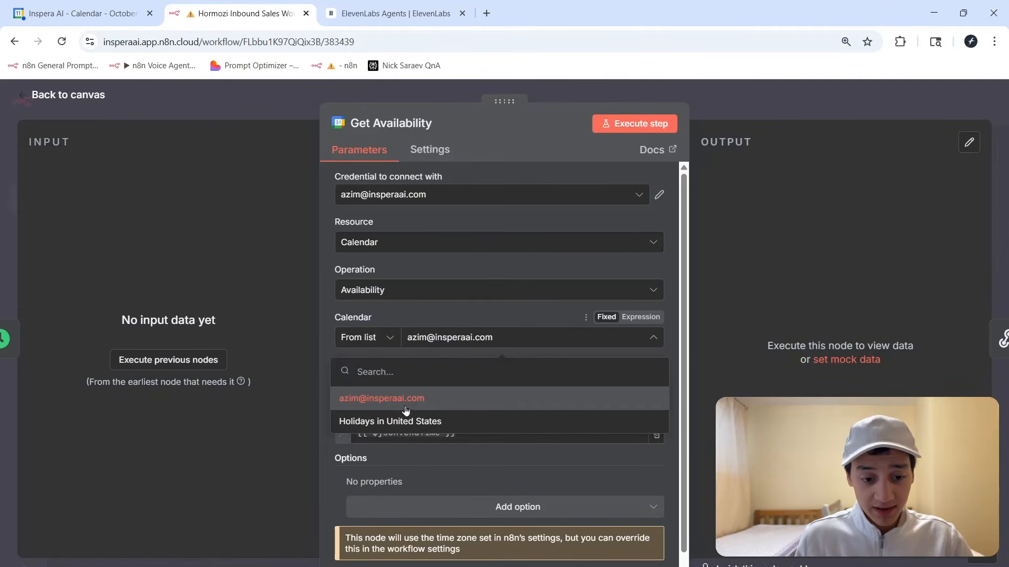
pyautogui.click(412, 317)
pyautogui.scroll(-1, 463, 342)
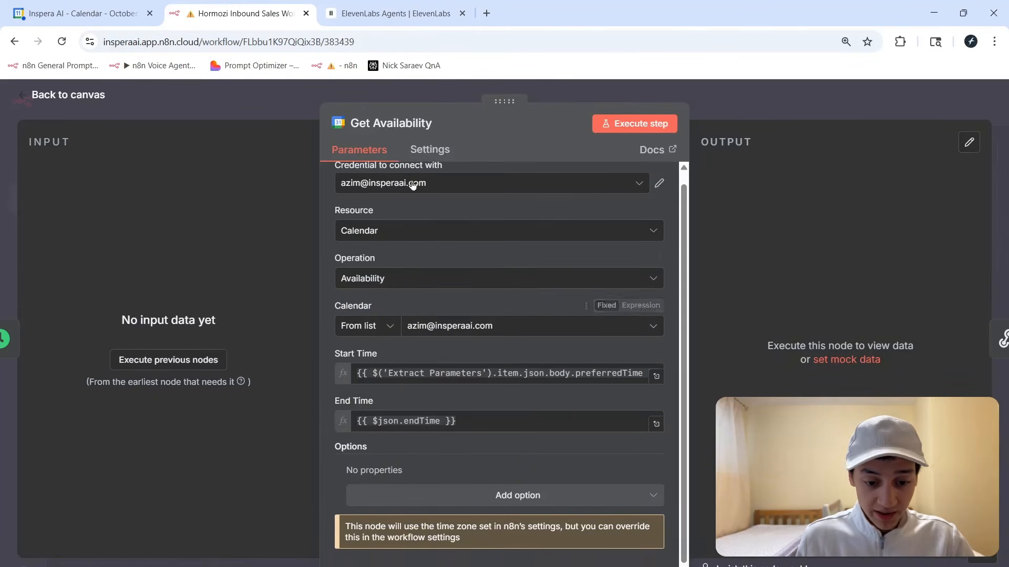
pyautogui.press('Escape')
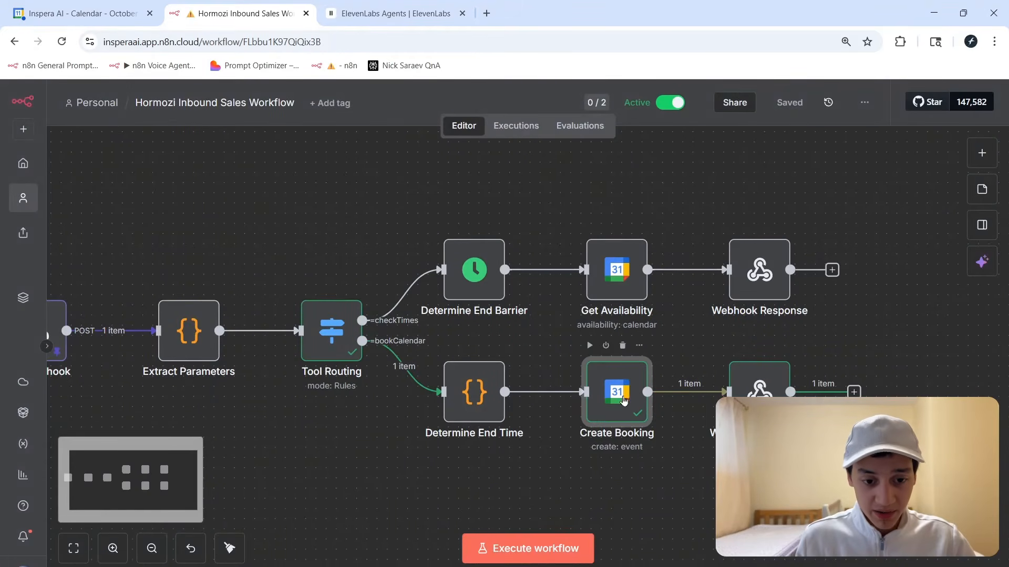
# Reopen Create Booking to recheck its parameter mappings before returning to the canvas.
pyautogui.press('Return')
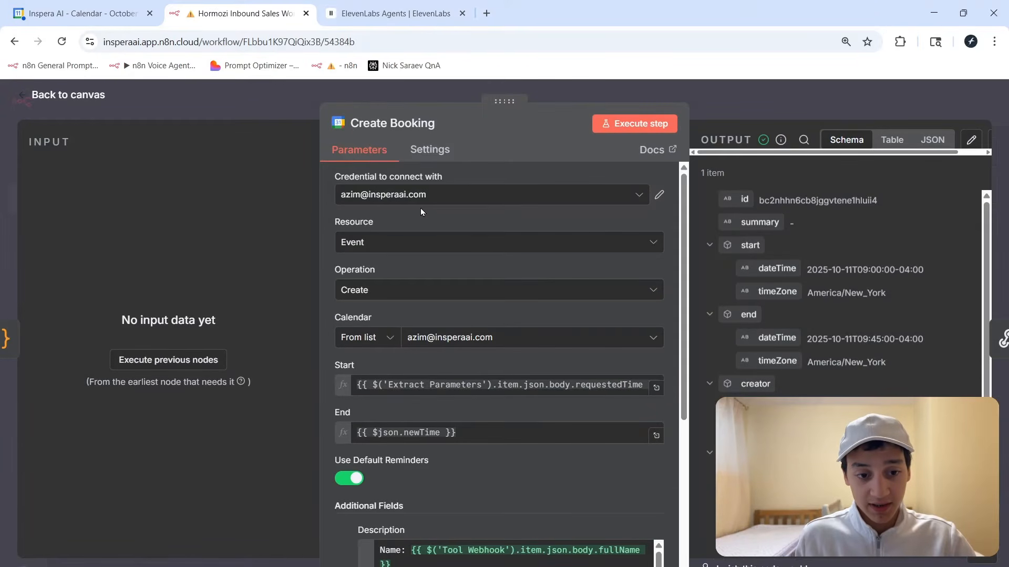
pyautogui.scroll(-1, 421, 209)
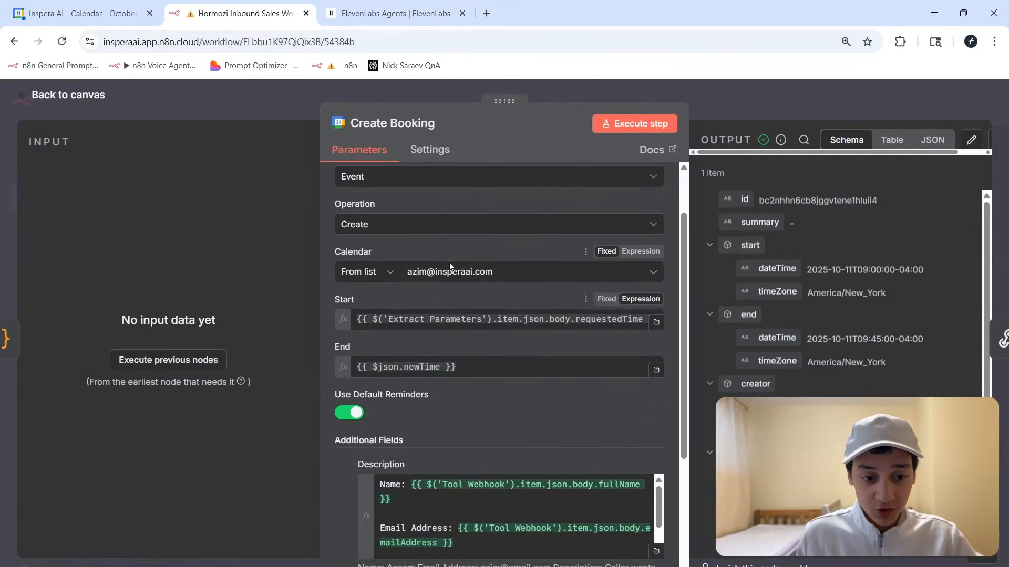
pyautogui.scroll(-1, 469, 279)
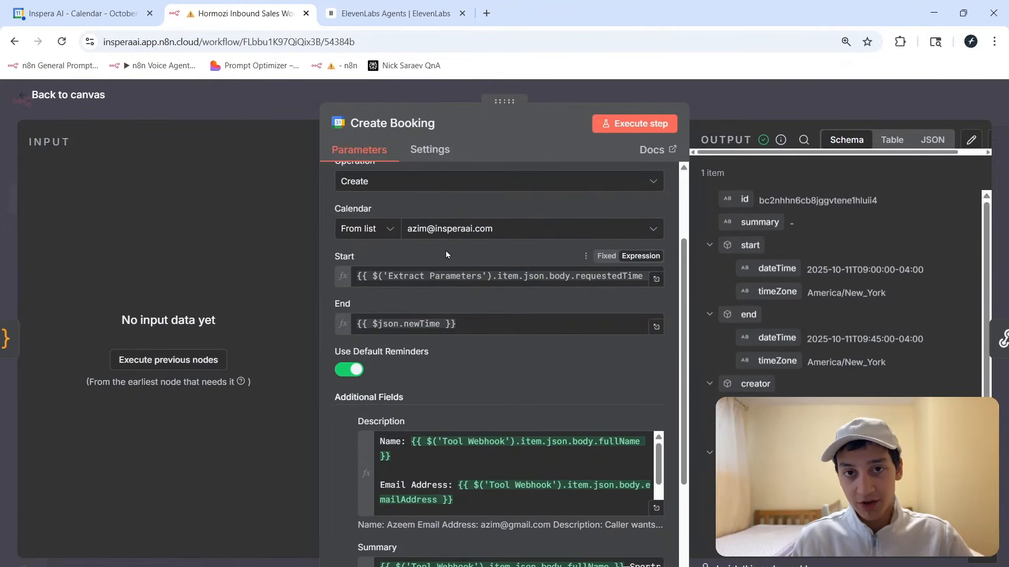
pyautogui.press('Escape')
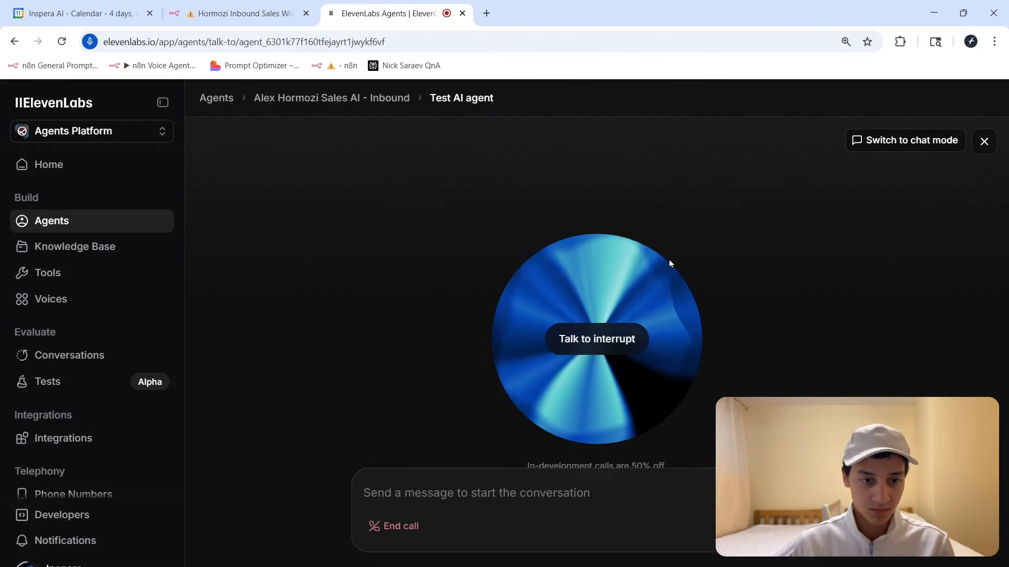
# Complete the live test call requesting a Monday, October 13, 11–11:45am booking.
pyautogui.rightClick(668, 260)
# Reload Google Calendar and open the new Sportresso Fitness Entry booking for editing.
pyautogui.press('Escape')
pyautogui.click(71, 12)
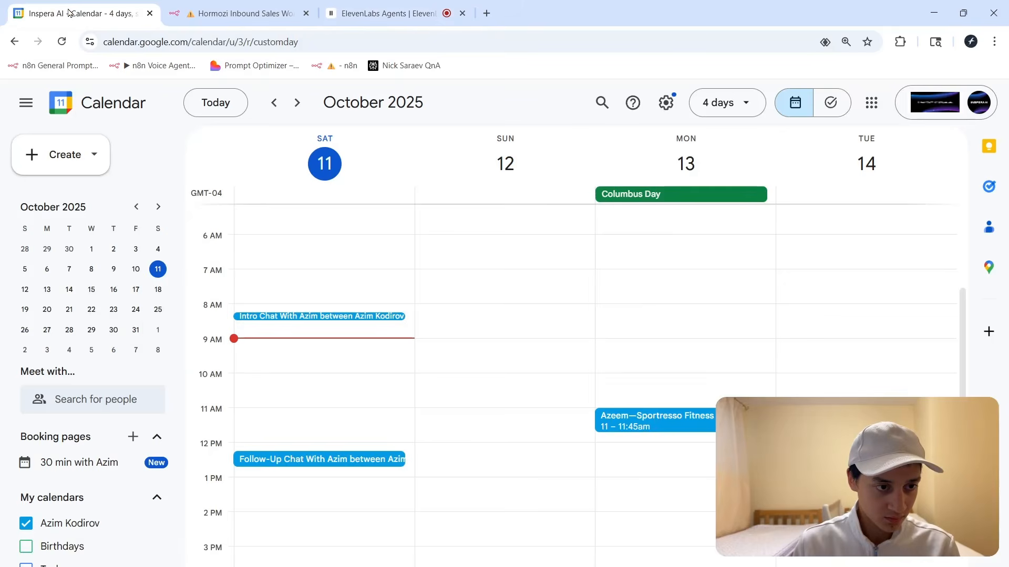
pyautogui.press('F5')
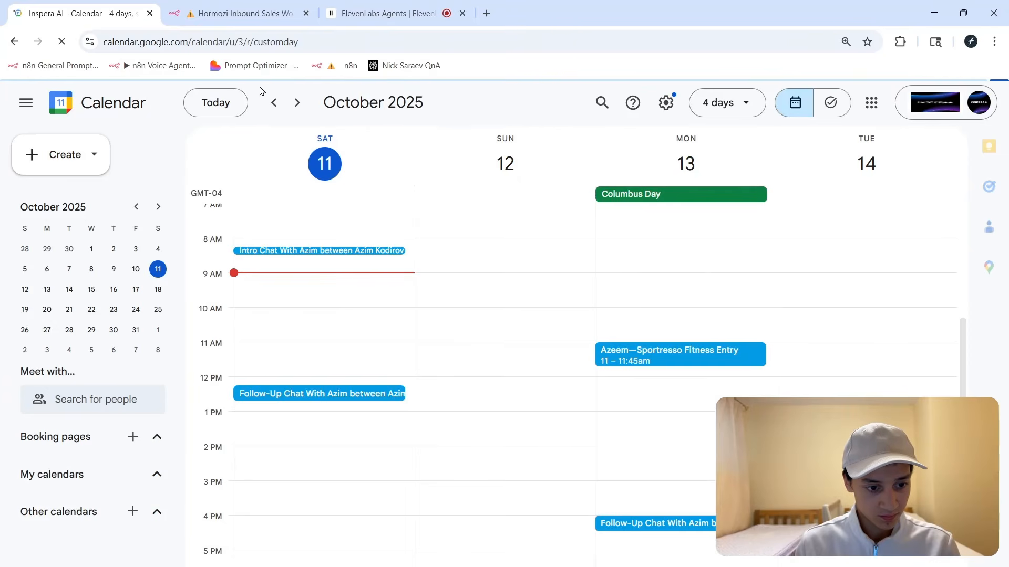
pyautogui.click(676, 360)
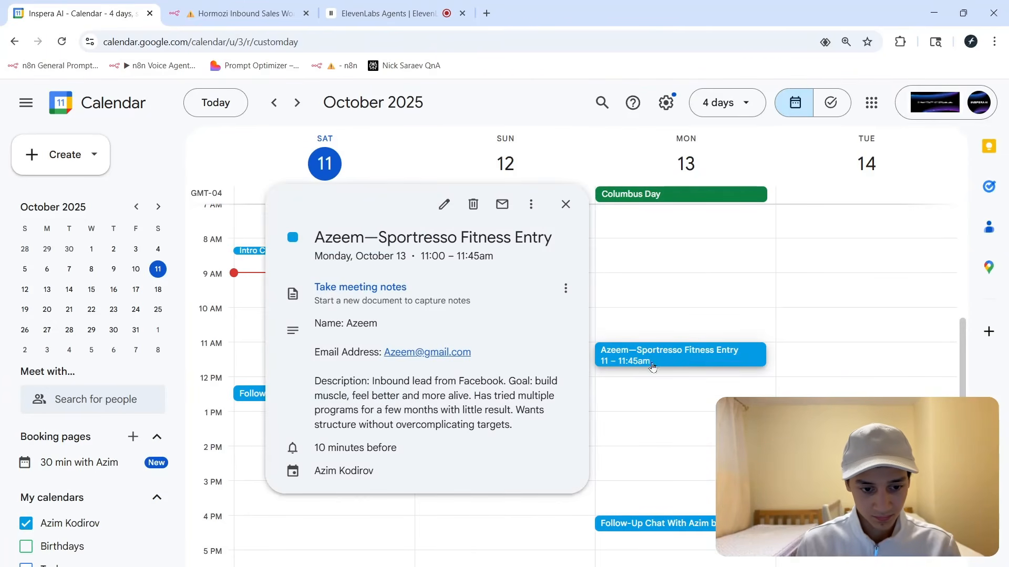
pyautogui.click(444, 203)
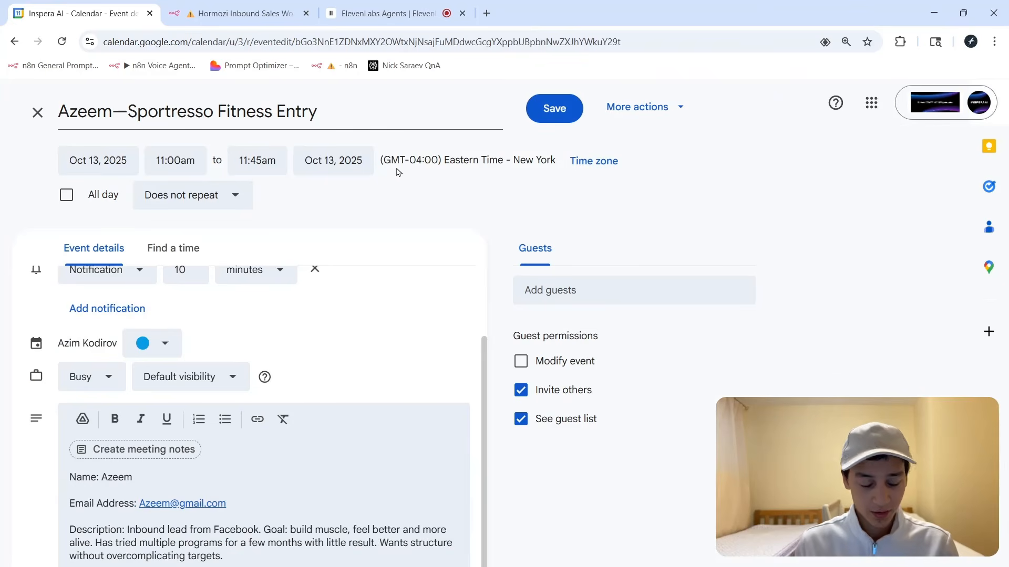
# Check the booking description's caller name, email and goals, then return to the ElevenLabs test.
pyautogui.click(376, 26)
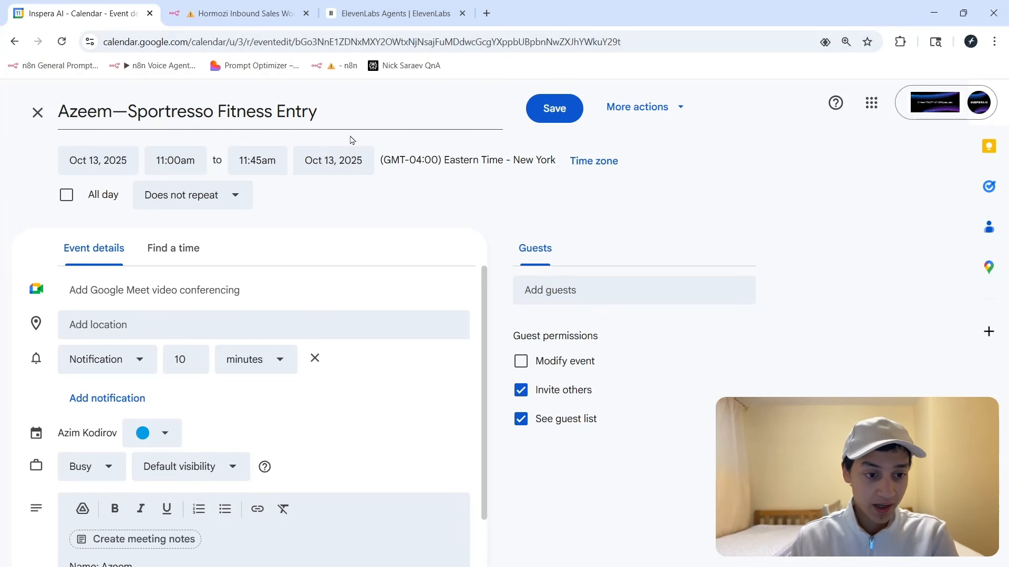
pyautogui.moveTo(98, 7); pyautogui.dragTo(249, 12)
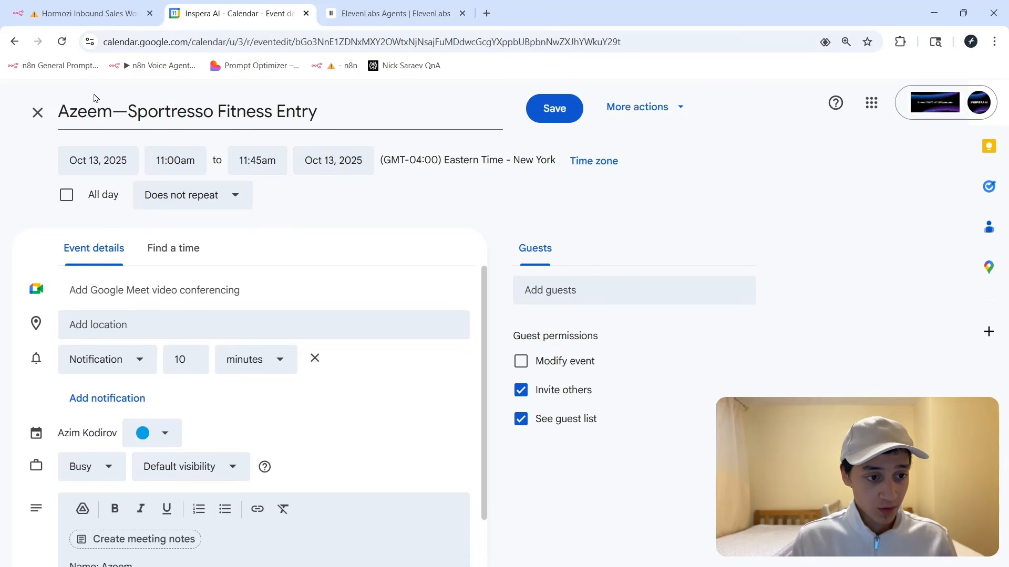
pyautogui.scroll(-2, 154, 524)
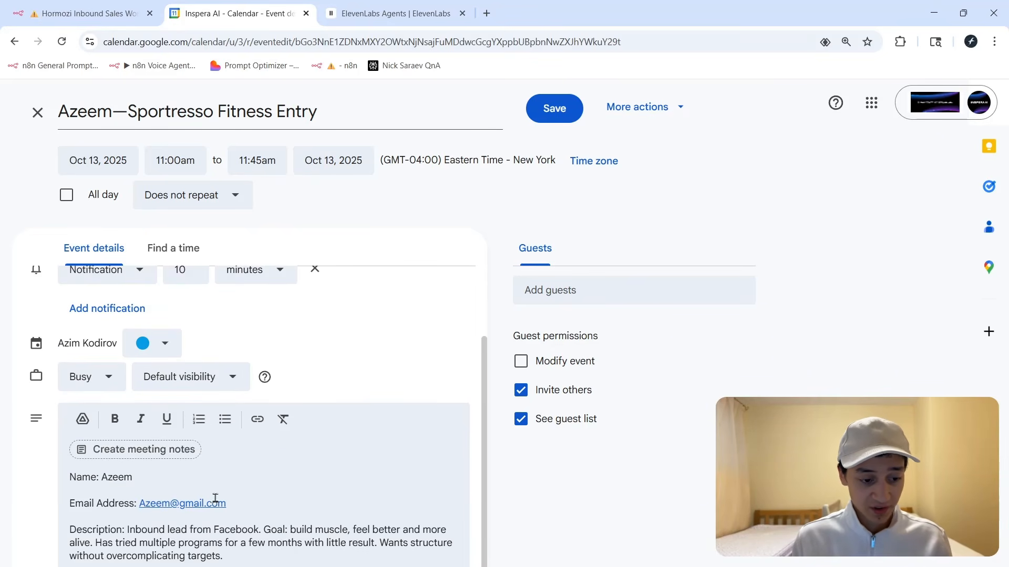
pyautogui.moveTo(67, 529); pyautogui.dragTo(375, 535)
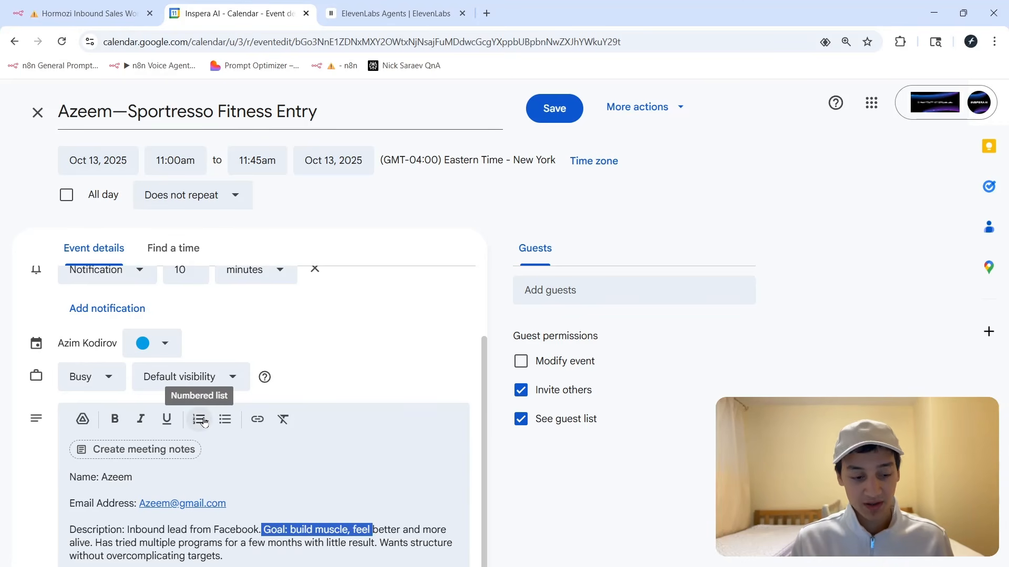
pyautogui.click(466, 223)
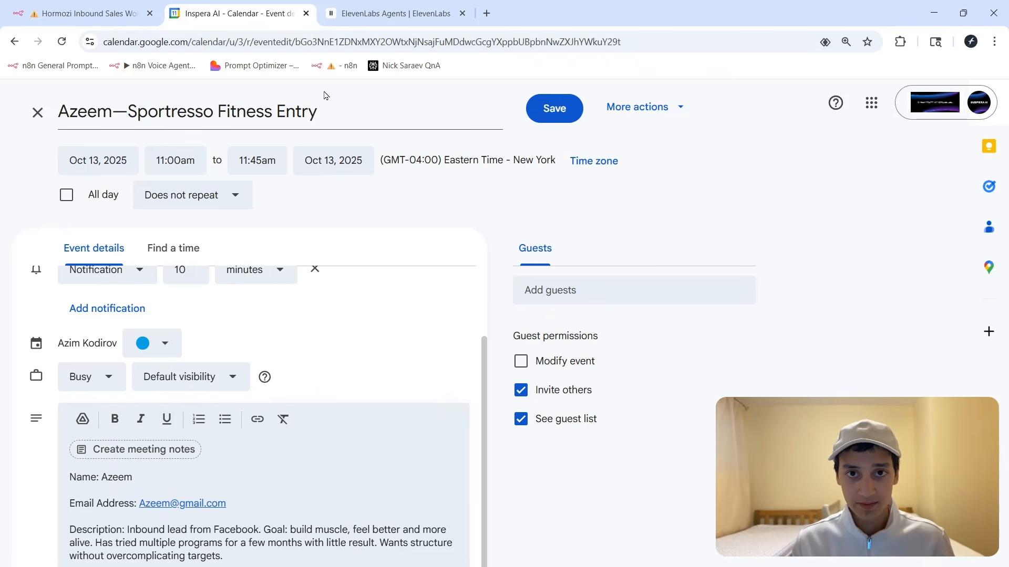
pyautogui.hotkey('ctrl', 'Tab')
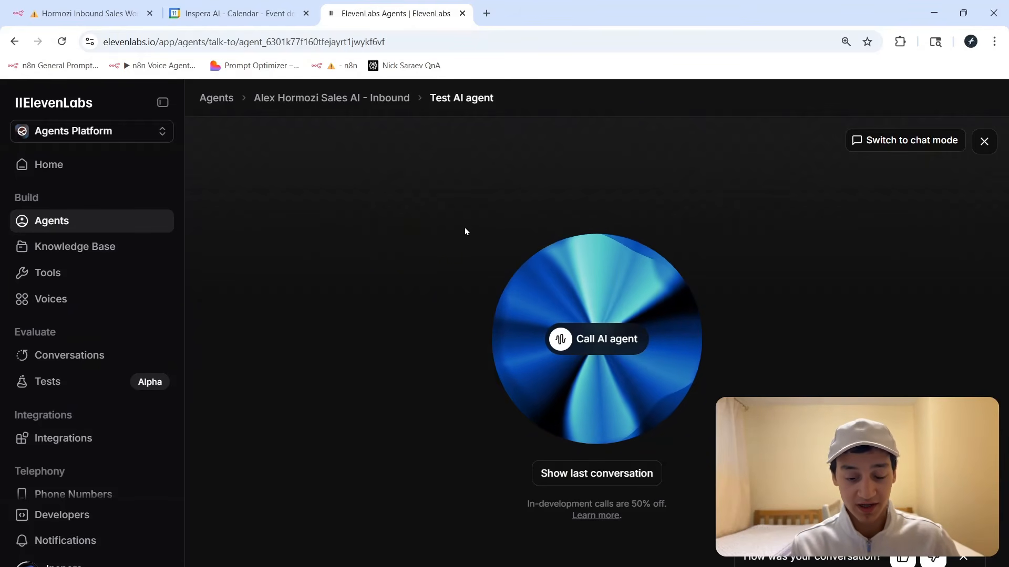